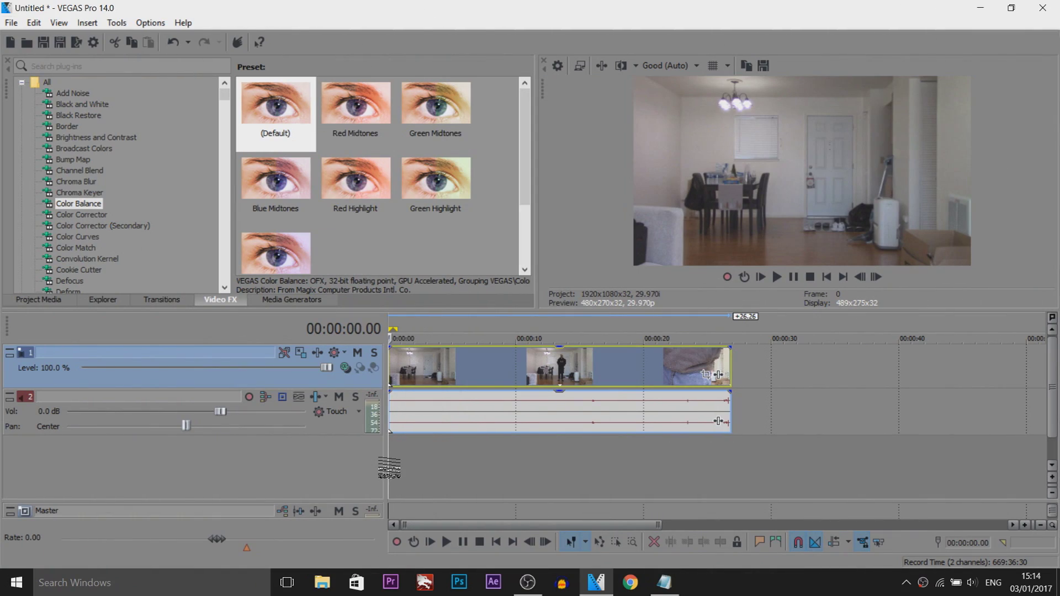
# Review the footage and set the preview quality to Best (Full)
pyautogui.click(399, 468)
pyautogui.moveTo(399, 468)
pyautogui.mouseDown()
pyautogui.moveTo(605, 456)
pyautogui.moveTo(718, 431)
pyautogui.moveTo(613, 425)
pyautogui.moveTo(365, 447)
pyautogui.moveTo(366, 479)
pyautogui.moveTo(386, 451)
pyautogui.mouseUp()
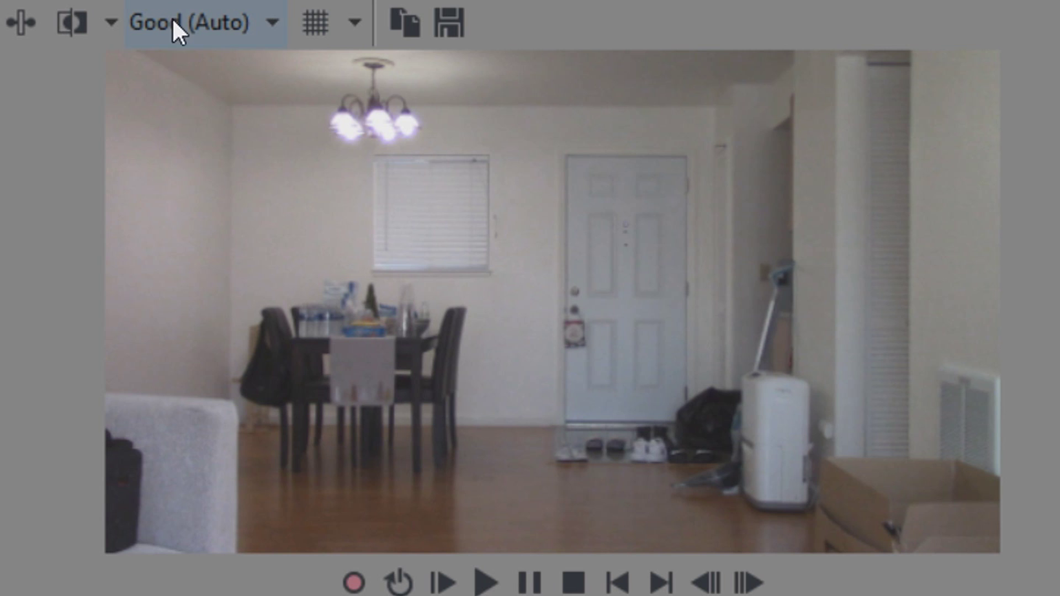
pyautogui.click(660, 66)
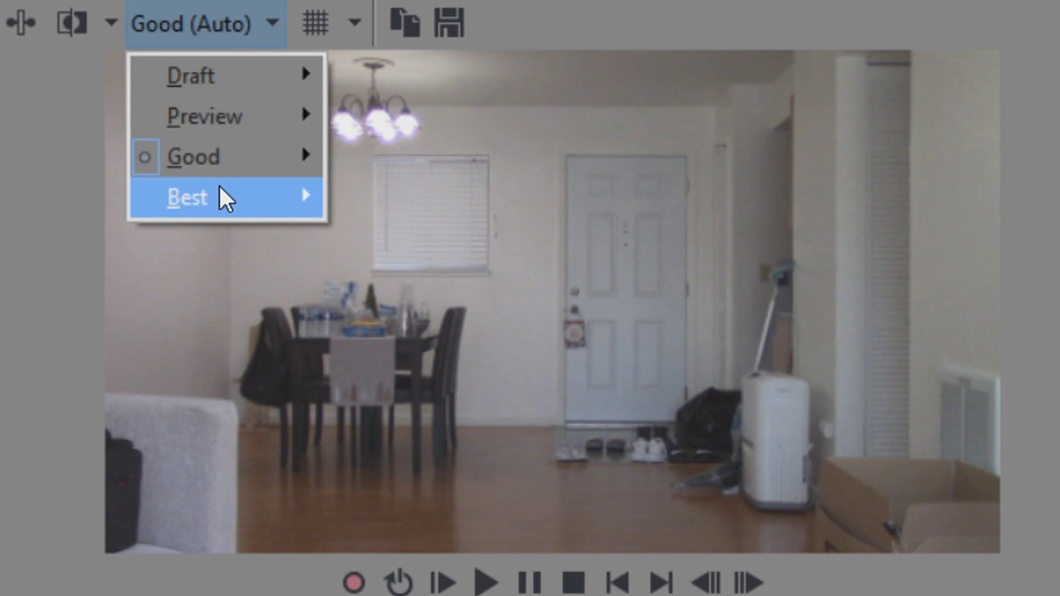
pyautogui.moveTo(224, 199)
pyautogui.click(370, 232)
# Save the empty-room frame as snapshot back.jpg and trim off the opening room footage
pyautogui.click(423, 22)
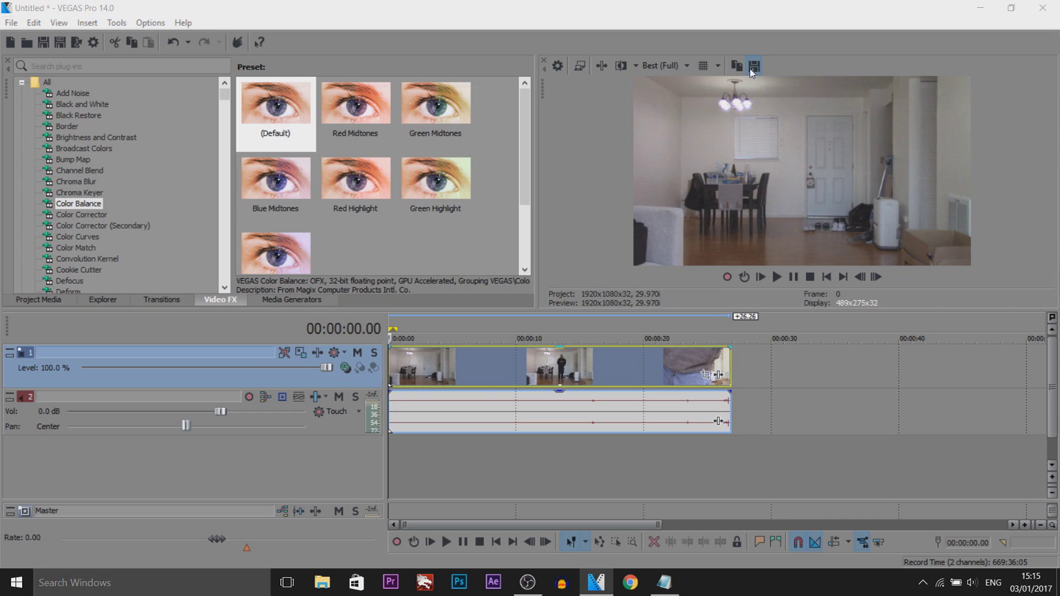
pyautogui.write('back')
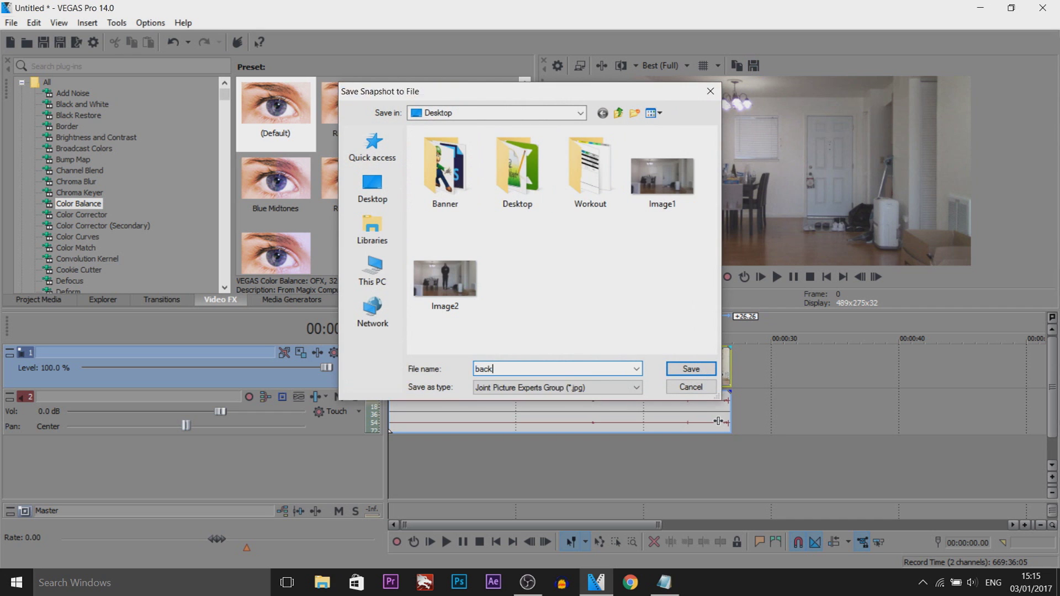
pyautogui.press('Return')
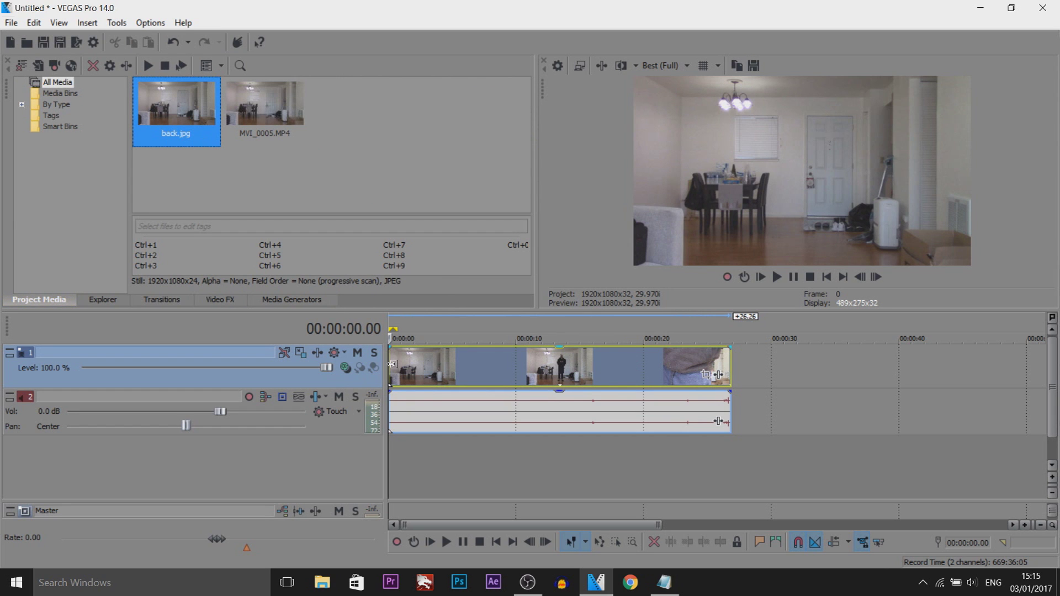
pyautogui.moveTo(390, 363); pyautogui.dragTo(554, 358)
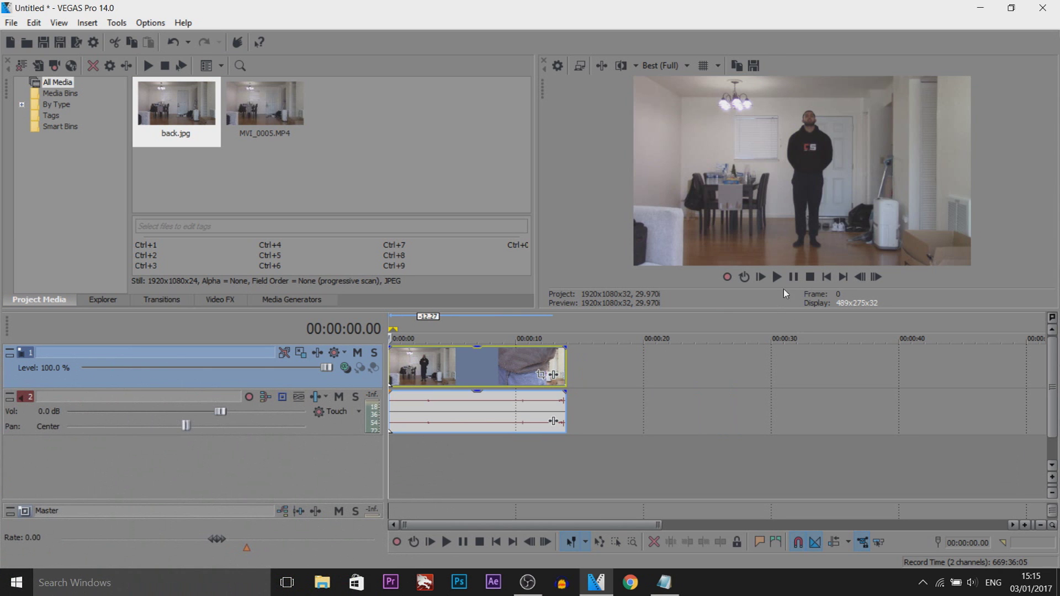
# Play the trimmed clip and step frame by frame to the mid-jump frame at 00:00:03.00
pyautogui.click(793, 277)
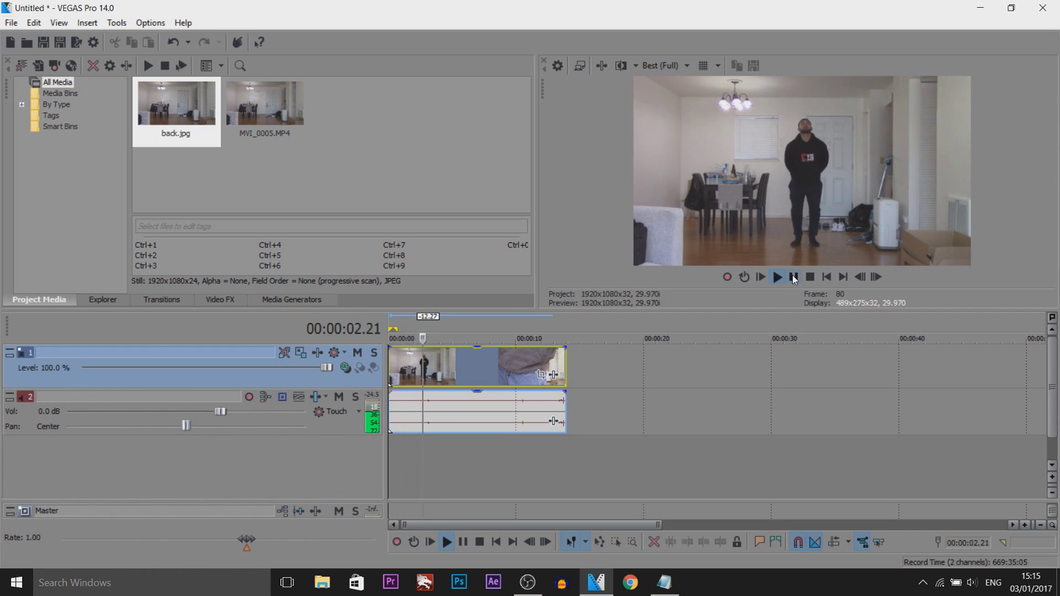
pyautogui.click(793, 278)
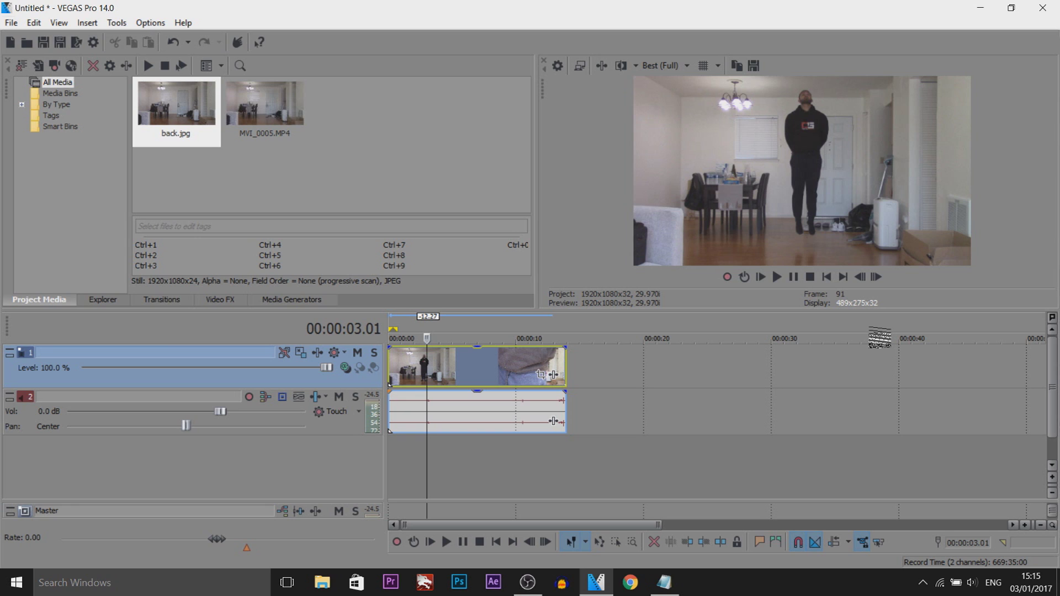
pyautogui.press('Left')
pyautogui.press('Left')
pyautogui.press('Left')
pyautogui.press('Left')
pyautogui.press('Left')
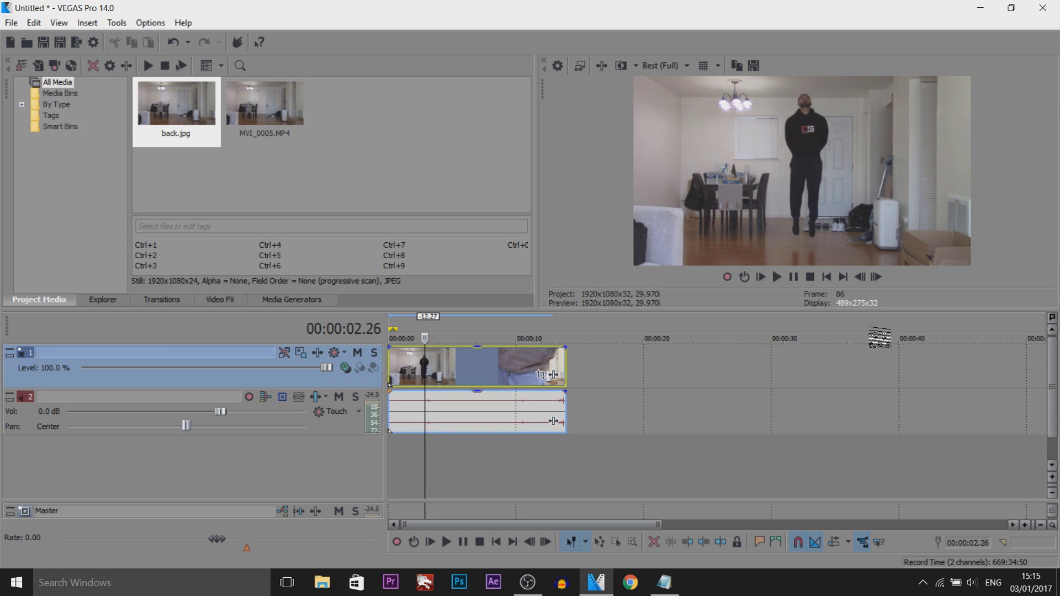
pyautogui.press('Left')
pyautogui.press('Left')
pyautogui.press('Right')
pyautogui.press('Right')
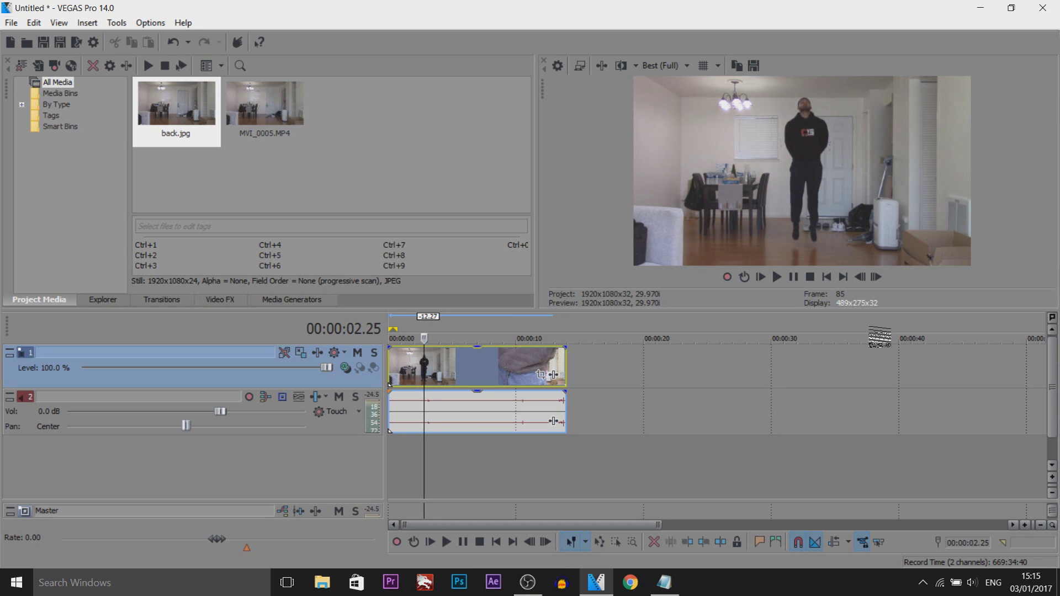
pyautogui.press('Right')
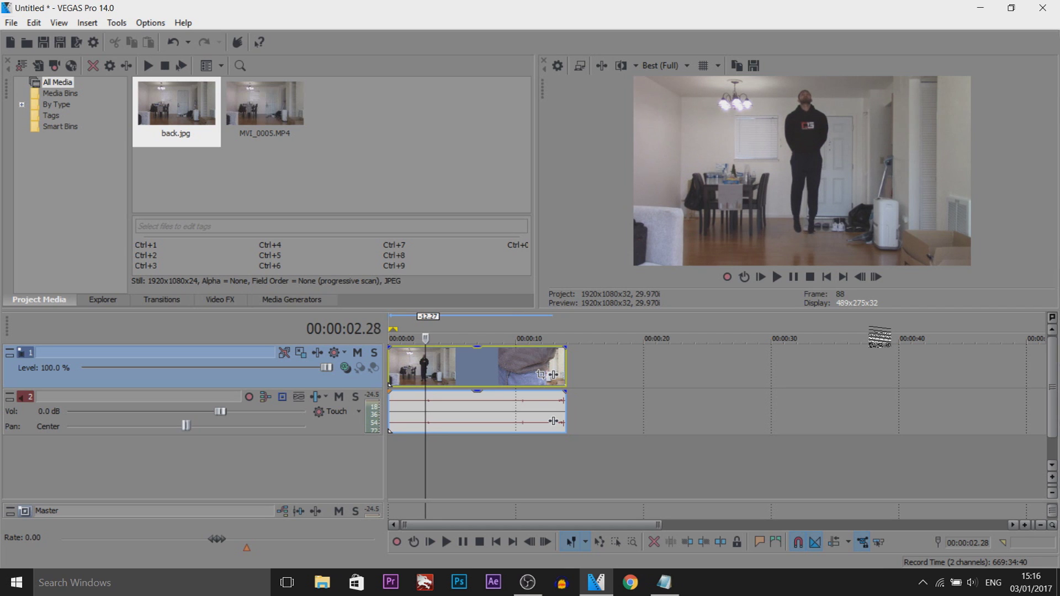
pyautogui.press('Right')
pyautogui.press('Left')
pyautogui.press('Right')
pyautogui.press('Right')
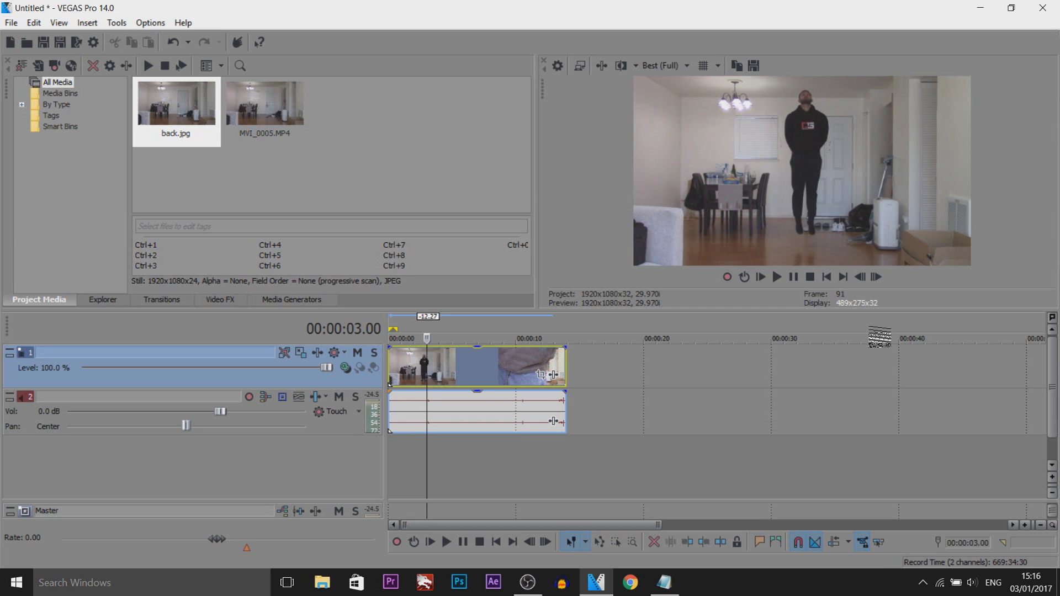
pyautogui.press('Left')
pyautogui.press('Right')
pyautogui.press('Left')
pyautogui.press('Right')
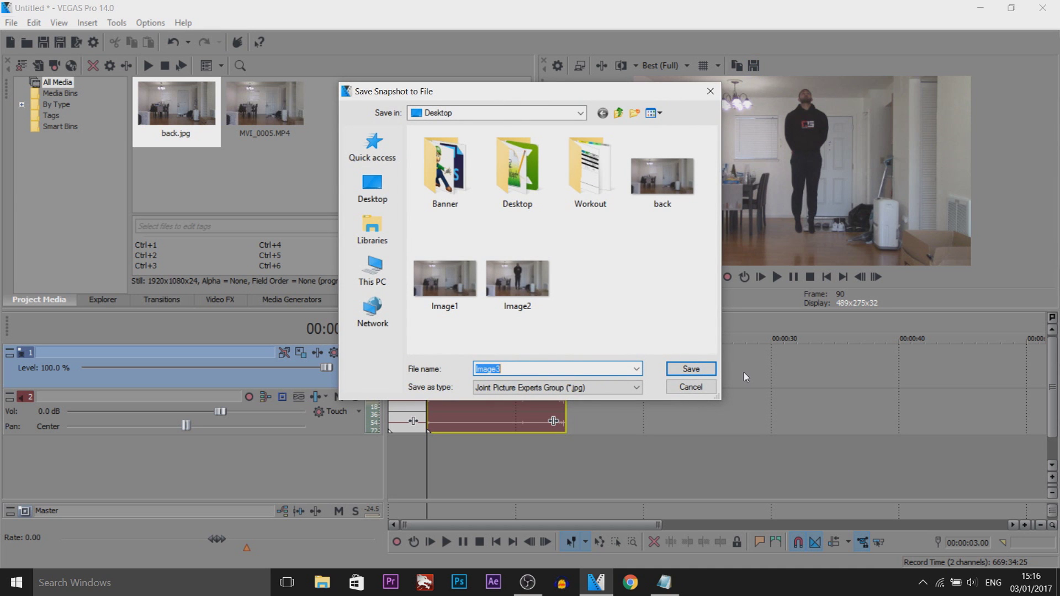
# Save the mid-jump frame as fly.jpg and place it on the timeline after the first 3 seconds
pyautogui.write('fly')
pyautogui.press('Return')
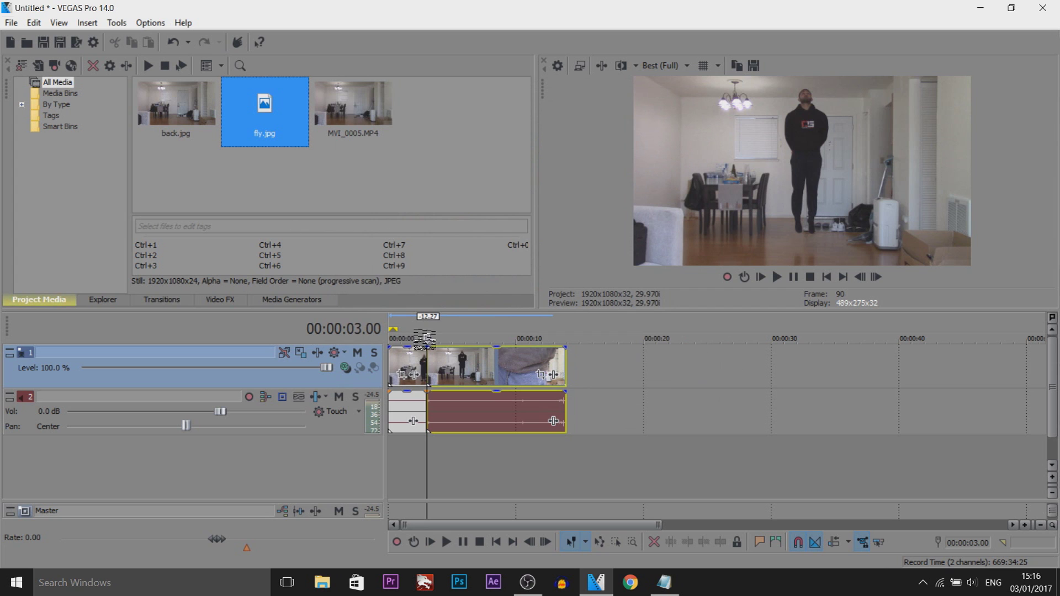
pyautogui.moveTo(466, 376); pyautogui.dragTo(588, 376)
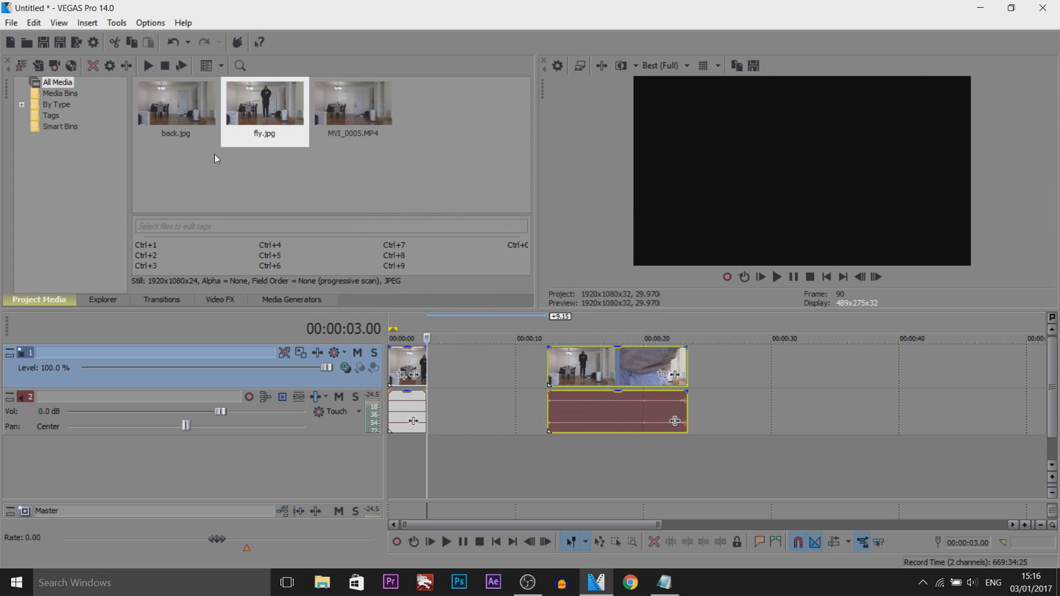
pyautogui.moveTo(265, 105); pyautogui.dragTo(442, 367)
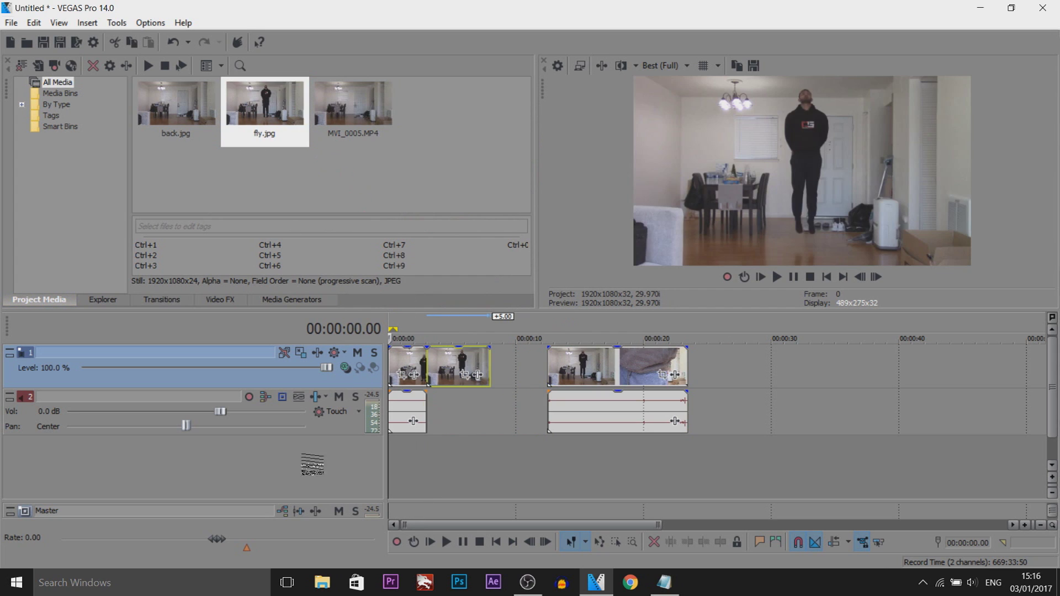
# Play the new sequence and delete the leftover room clip with its audio
pyautogui.click(779, 278)
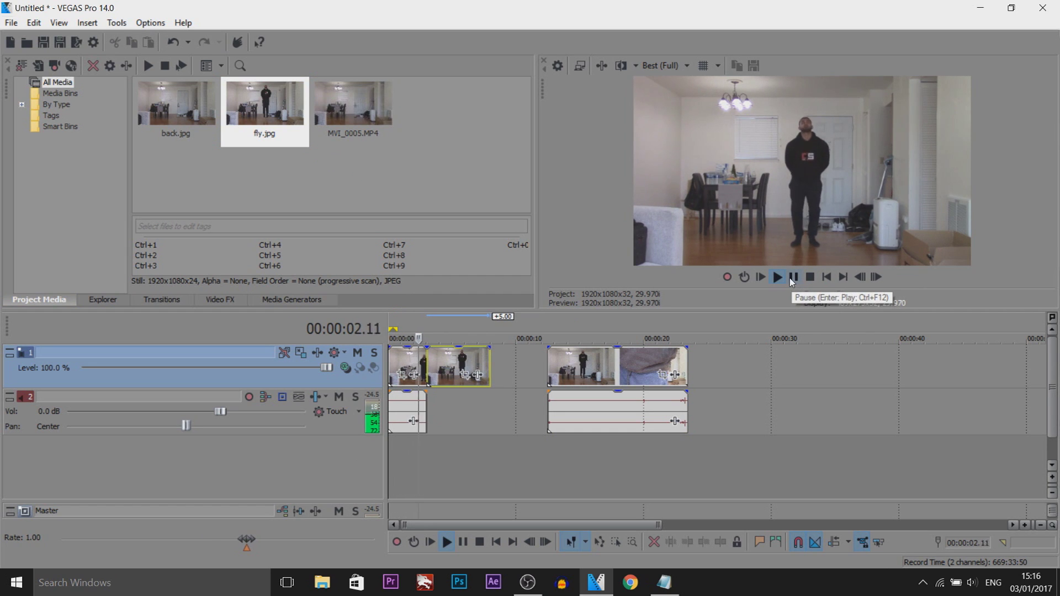
pyautogui.click(792, 278)
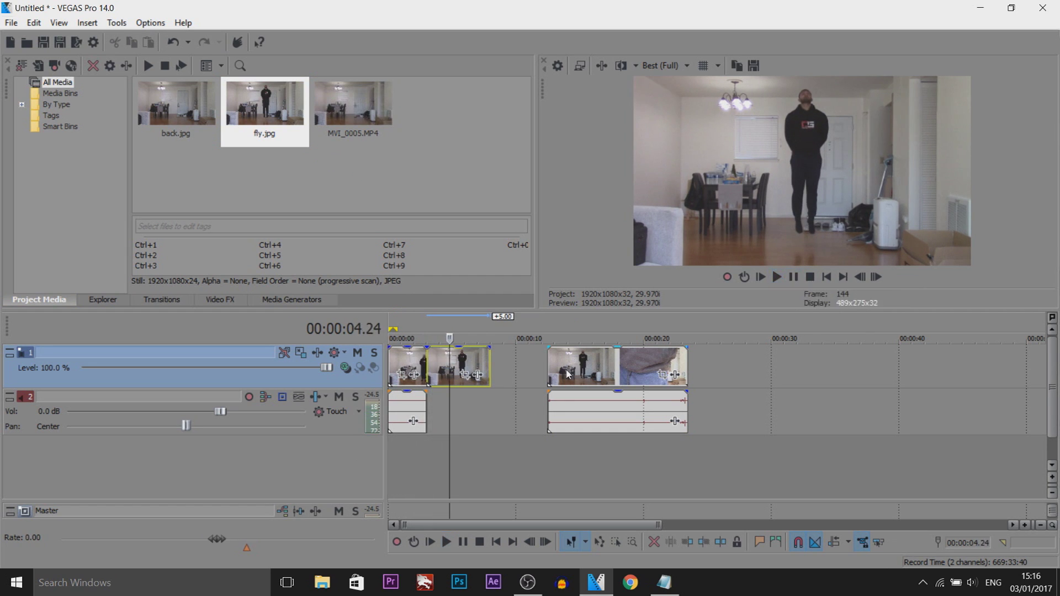
pyautogui.click(568, 374)
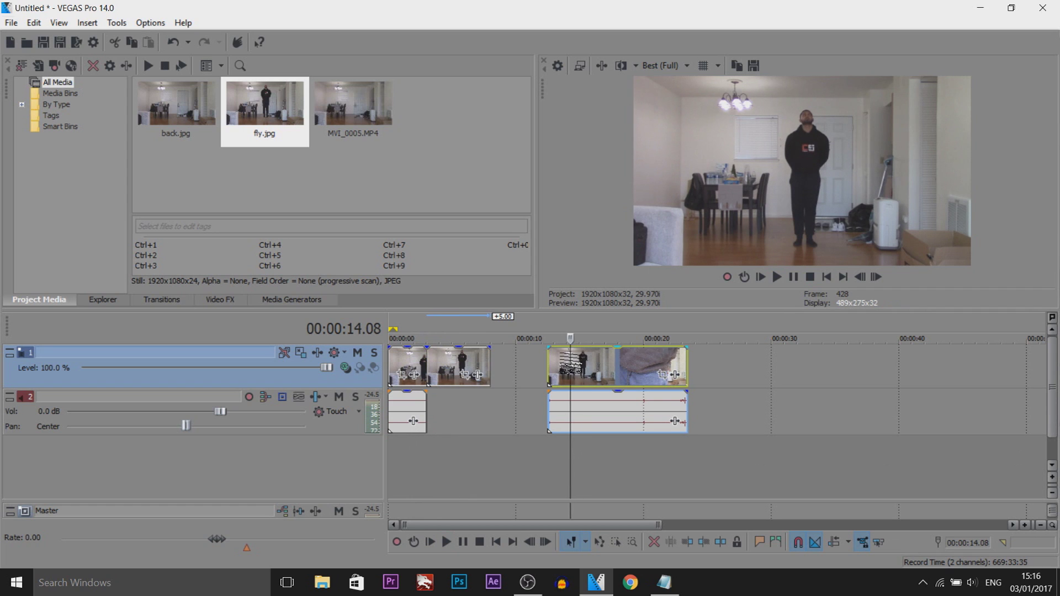
pyautogui.press('Delete')
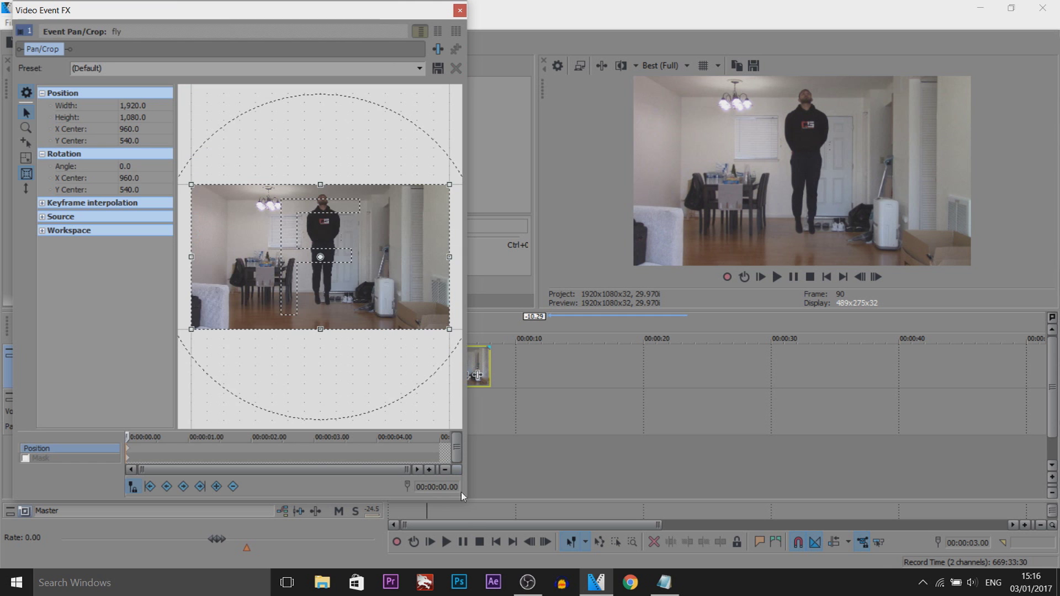
# Enlarge the Pan/Crop window, enable Mask, select the Normal Edit tool and zoom the frame in
pyautogui.moveTo(467, 501); pyautogui.dragTo(1048, 565)
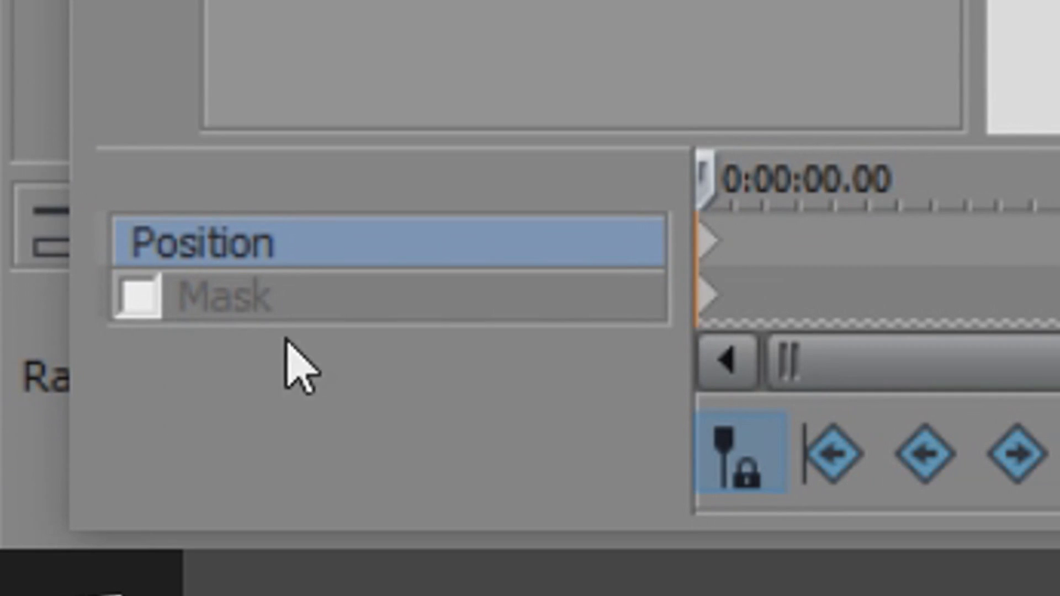
pyautogui.click(140, 296)
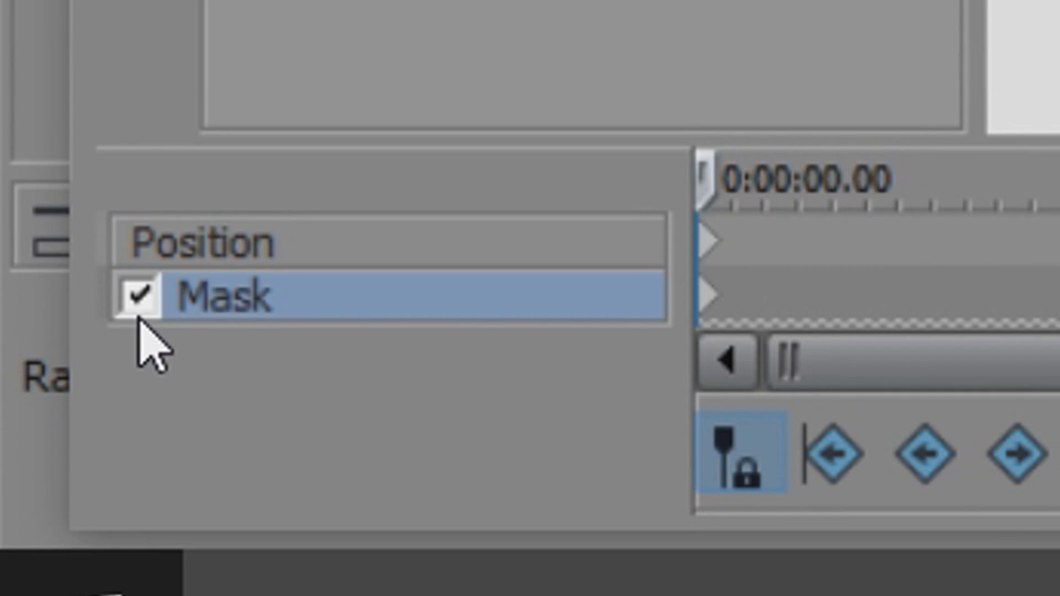
pyautogui.click(29, 114)
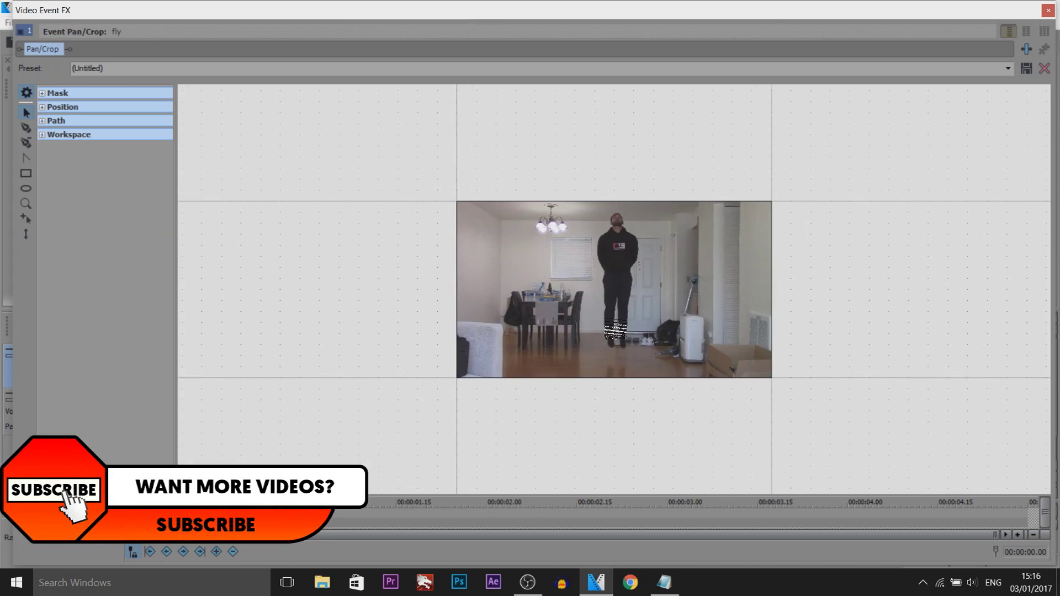
pyautogui.scroll(5, 614, 290)
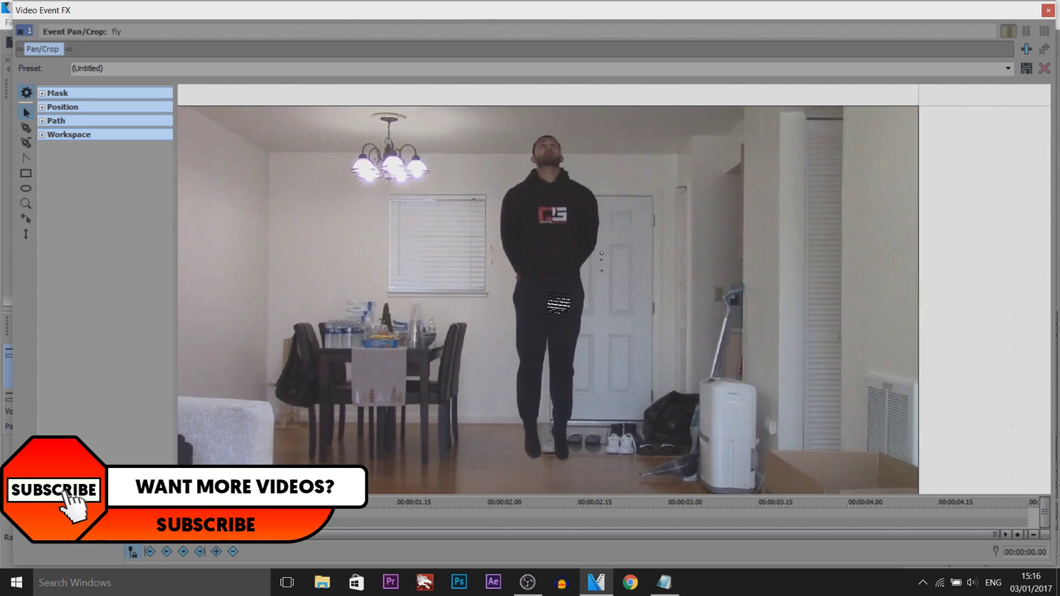
pyautogui.moveTo(513, 300)
pyautogui.mouseDown()
pyautogui.moveTo(526, 287)
pyautogui.moveTo(511, 290)
pyautogui.mouseUp()
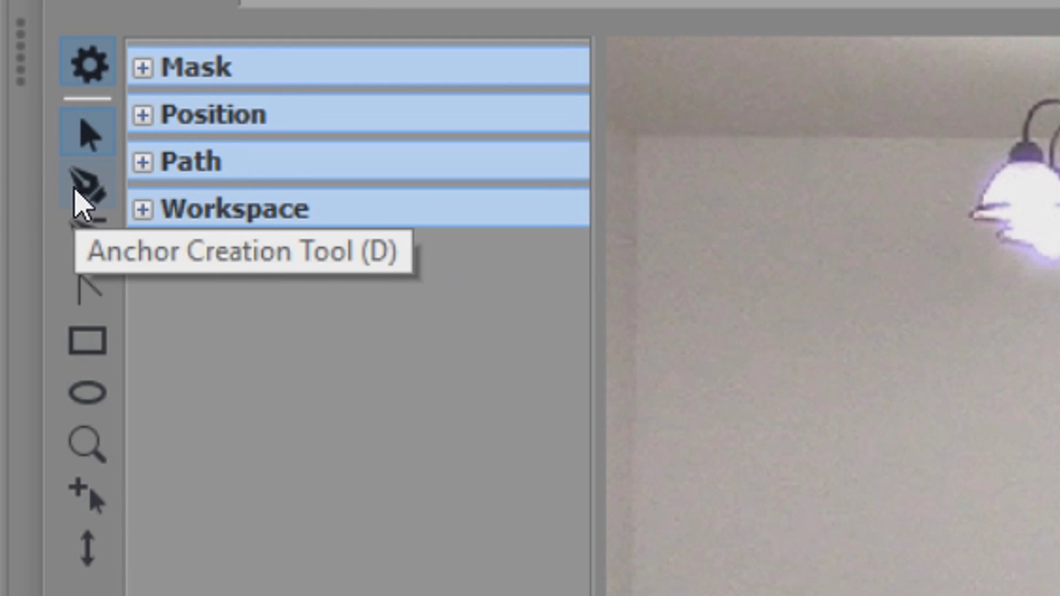
# Trace a closed mask path with the Anchor Creation tool around the standing person's silhouette
pyautogui.click(78, 193)
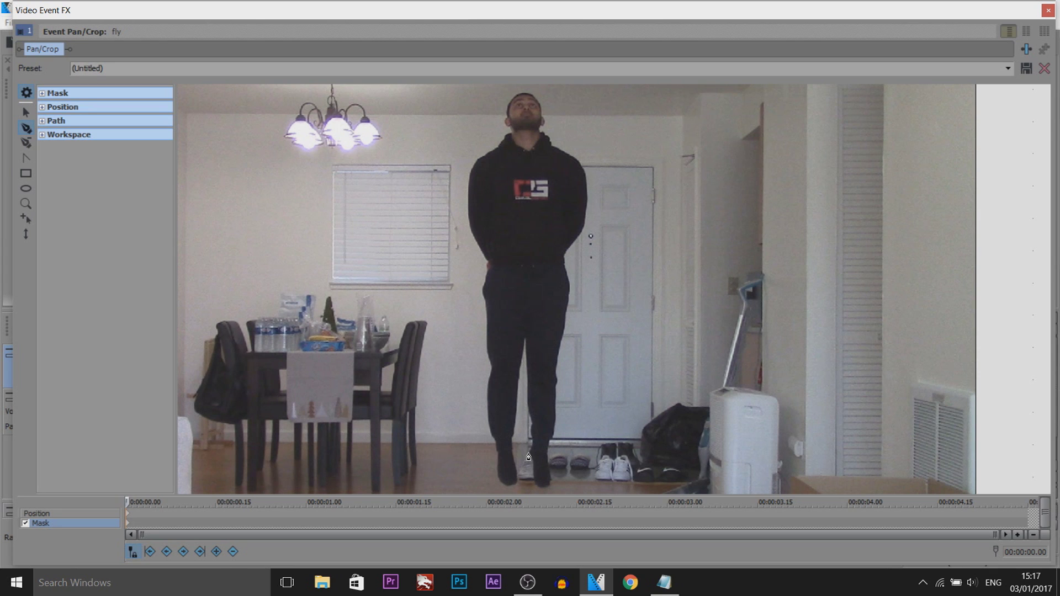
pyautogui.moveTo(528, 456)
pyautogui.mouseDown()
pyautogui.moveTo(552, 481)
pyautogui.moveTo(566, 267)
pyautogui.moveTo(590, 193)
pyautogui.moveTo(546, 132)
pyautogui.moveTo(540, 104)
pyautogui.moveTo(504, 106)
pyautogui.moveTo(475, 165)
pyautogui.moveTo(471, 238)
pyautogui.moveTo(488, 423)
pyautogui.moveTo(517, 483)
pyautogui.moveTo(519, 395)
pyautogui.moveTo(530, 434)
pyautogui.mouseUp()
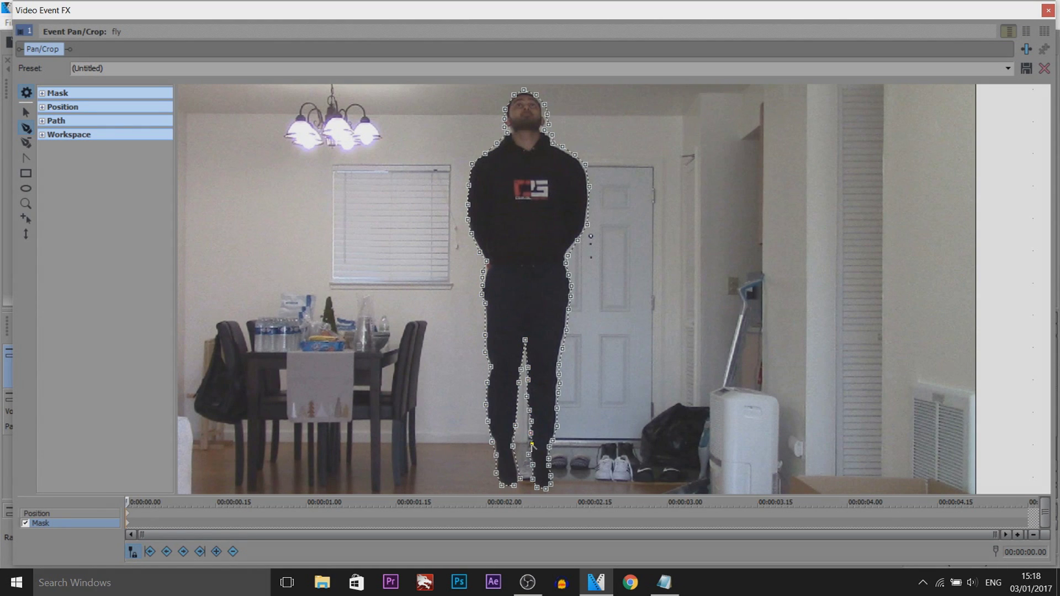
pyautogui.moveTo(531, 445); pyautogui.dragTo(531, 445)
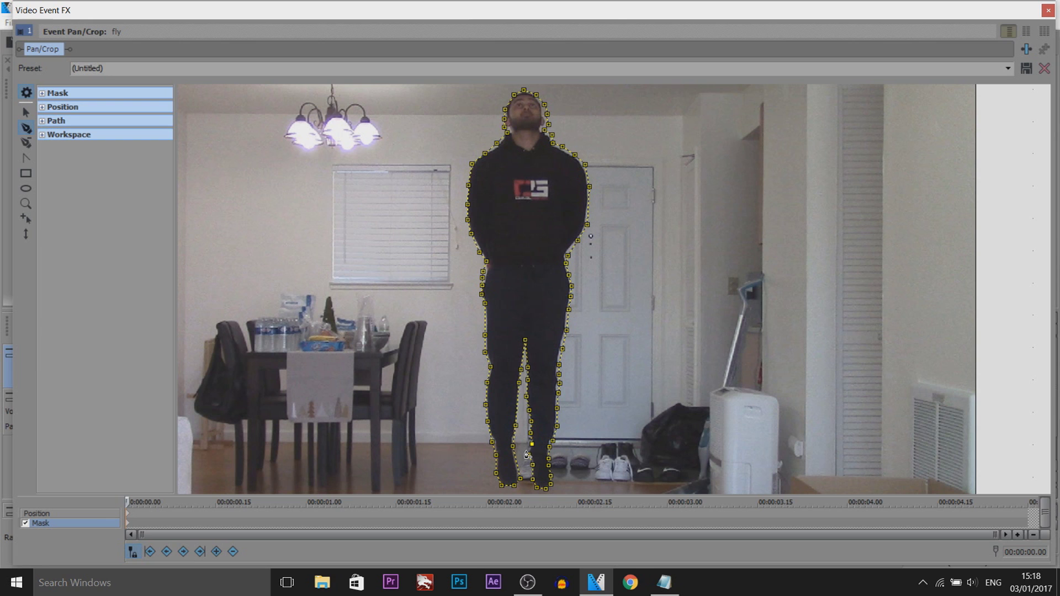
pyautogui.click(479, 445)
pyautogui.click(530, 460)
pyautogui.click(627, 208)
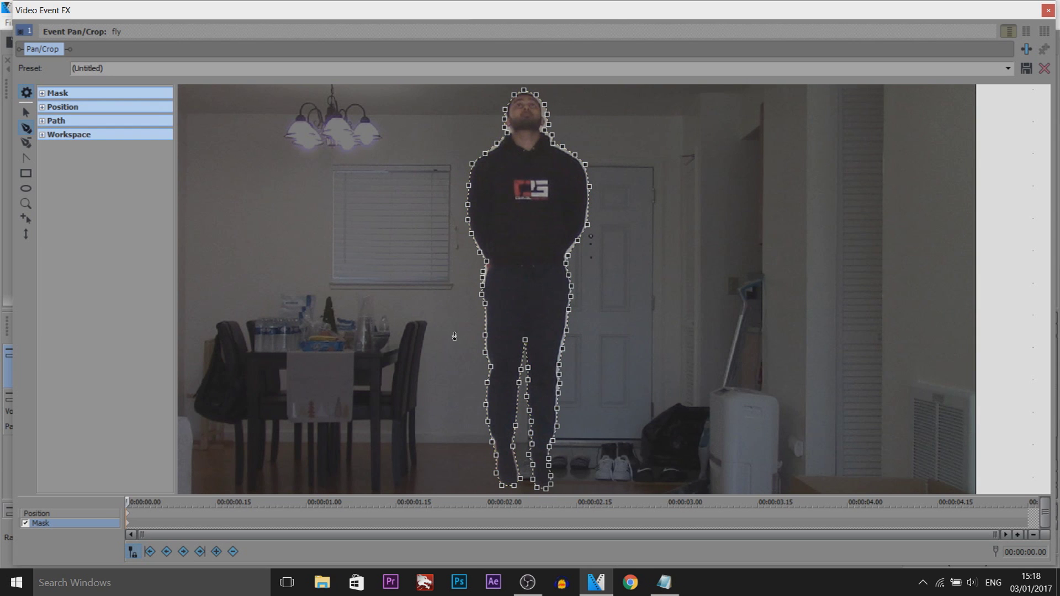
pyautogui.scroll(-1, 349, 290)
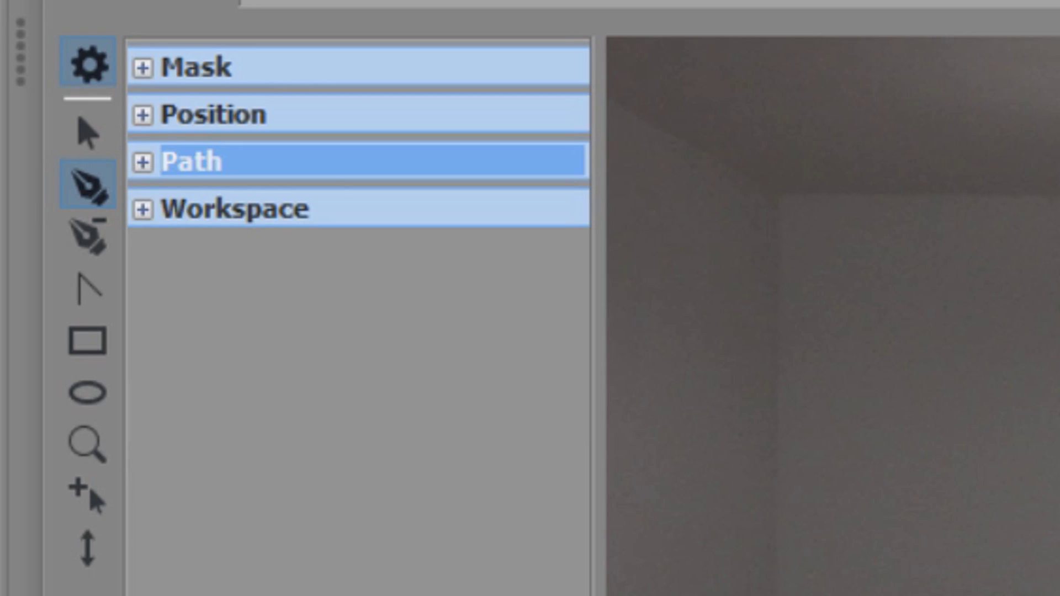
# Set the mask Feather type to In with 1.0% feather and close the Video Event FX window
pyautogui.click(143, 162)
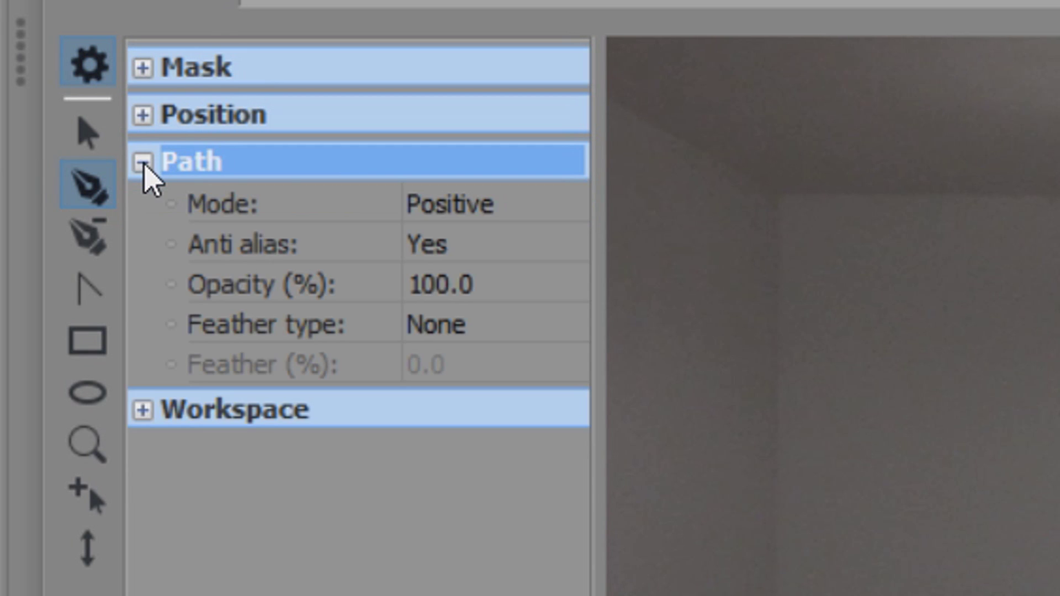
pyautogui.click(466, 331)
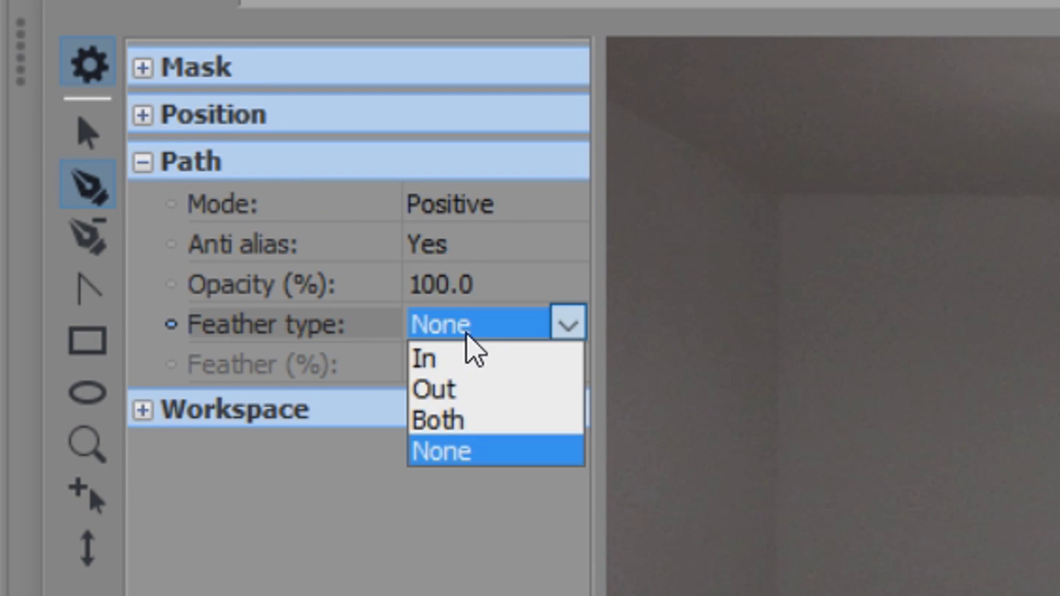
pyautogui.click(461, 360)
pyautogui.click(485, 375)
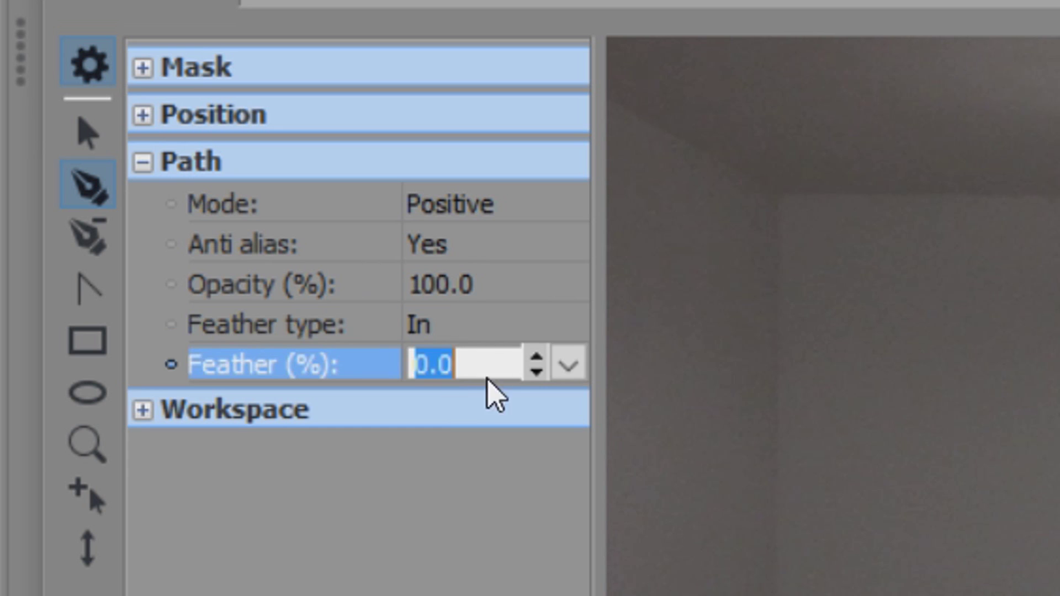
pyautogui.click(535, 357)
pyautogui.click(534, 357)
pyautogui.click(534, 357)
pyautogui.click(534, 356)
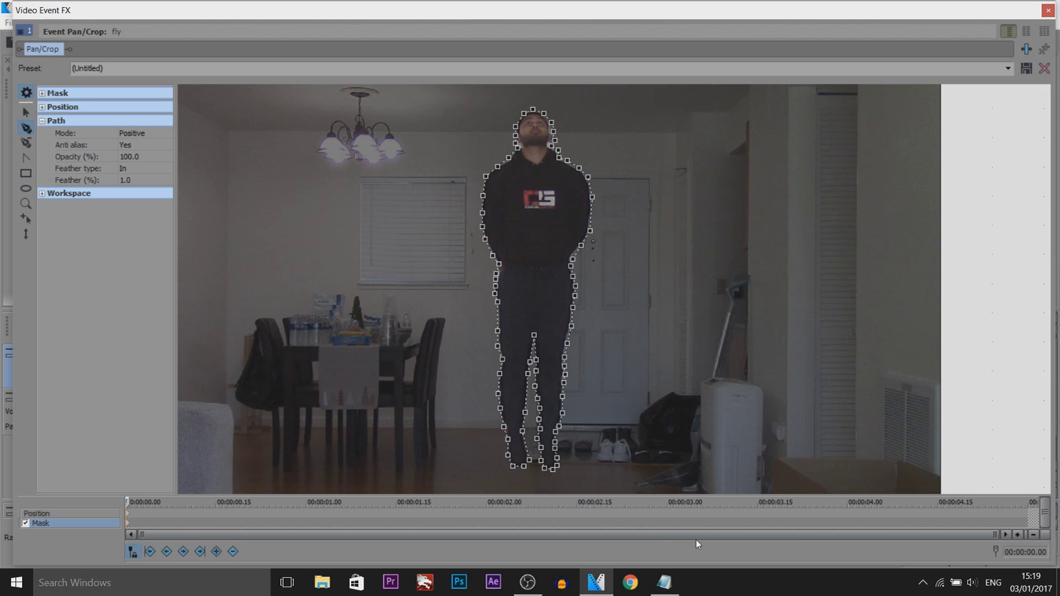
pyautogui.click(1047, 11)
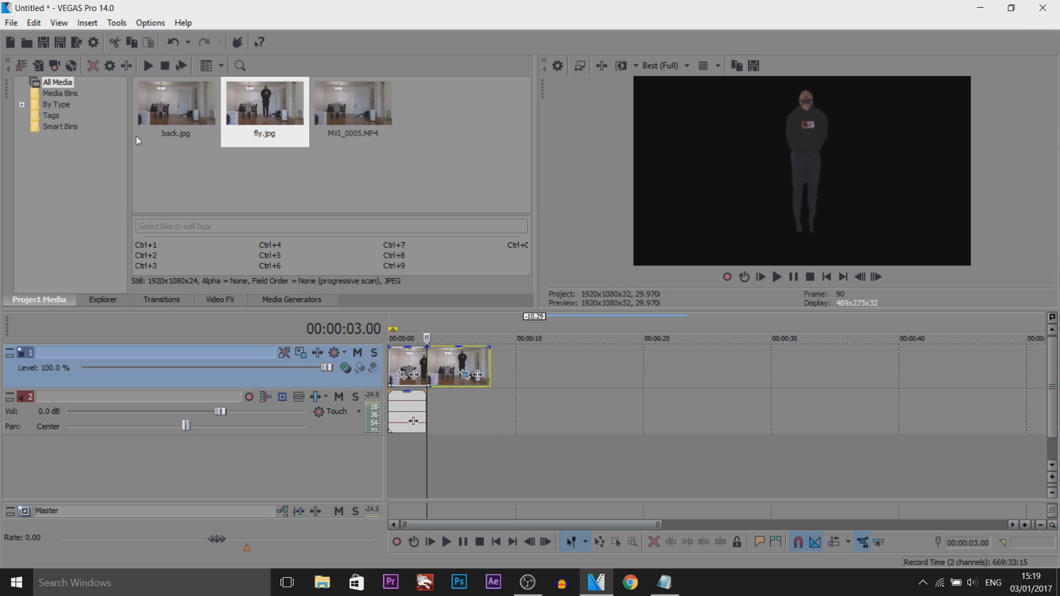
# Place back.jpg on a new track 3 at 00:00:03 and set the fly mask's Feather type to None
pyautogui.click(171, 94)
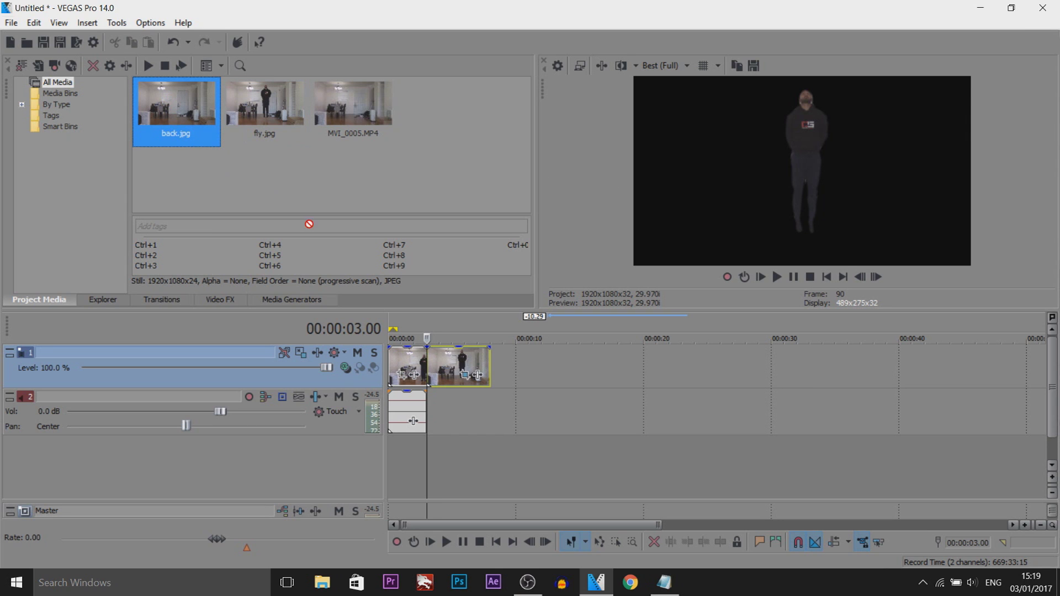
pyautogui.moveTo(309, 224); pyautogui.dragTo(435, 452)
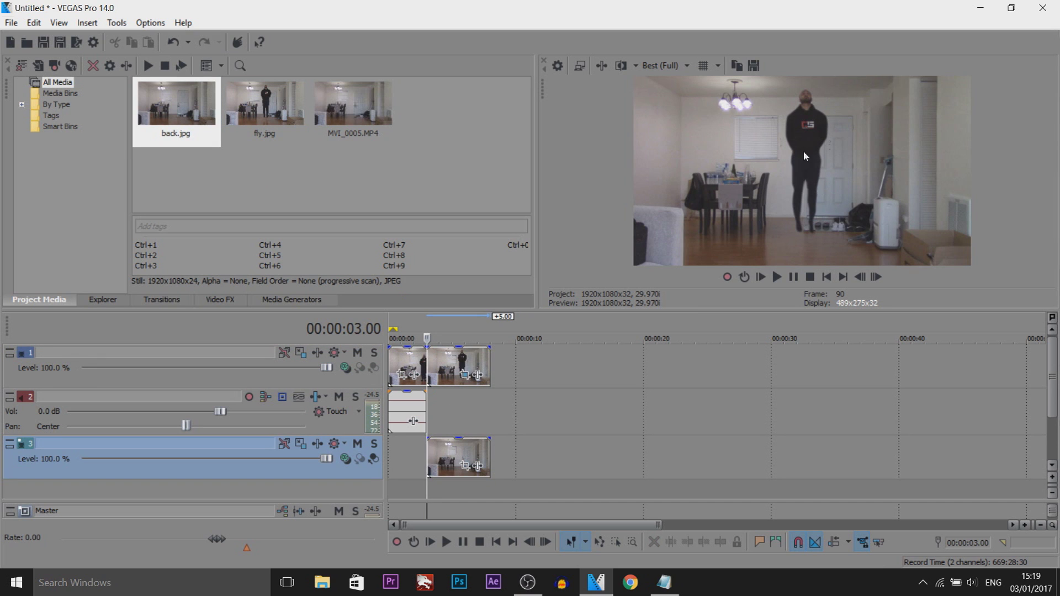
pyautogui.click(464, 375)
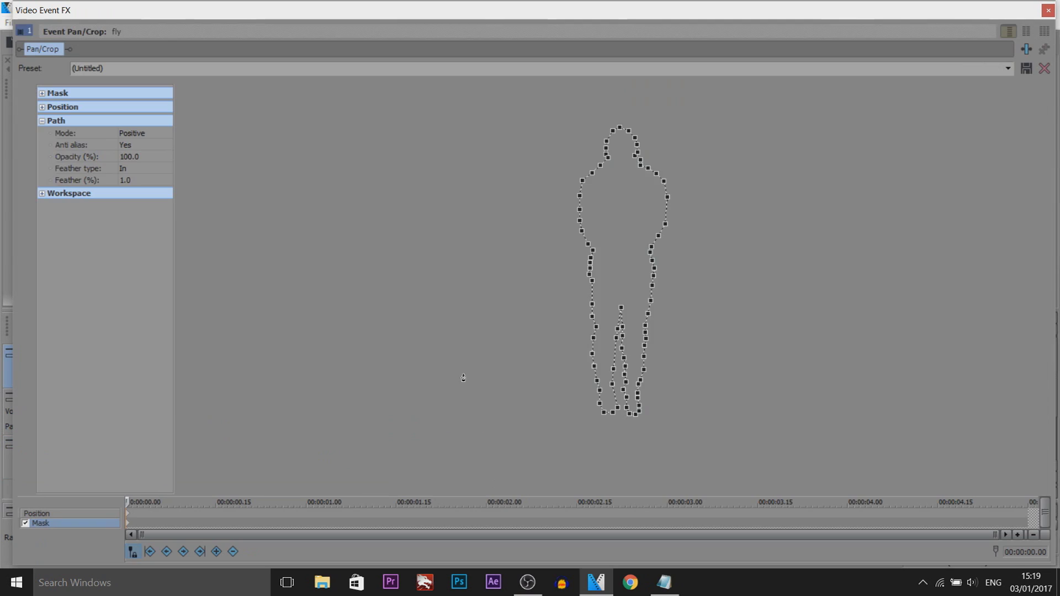
pyautogui.click(128, 175)
pyautogui.click(138, 206)
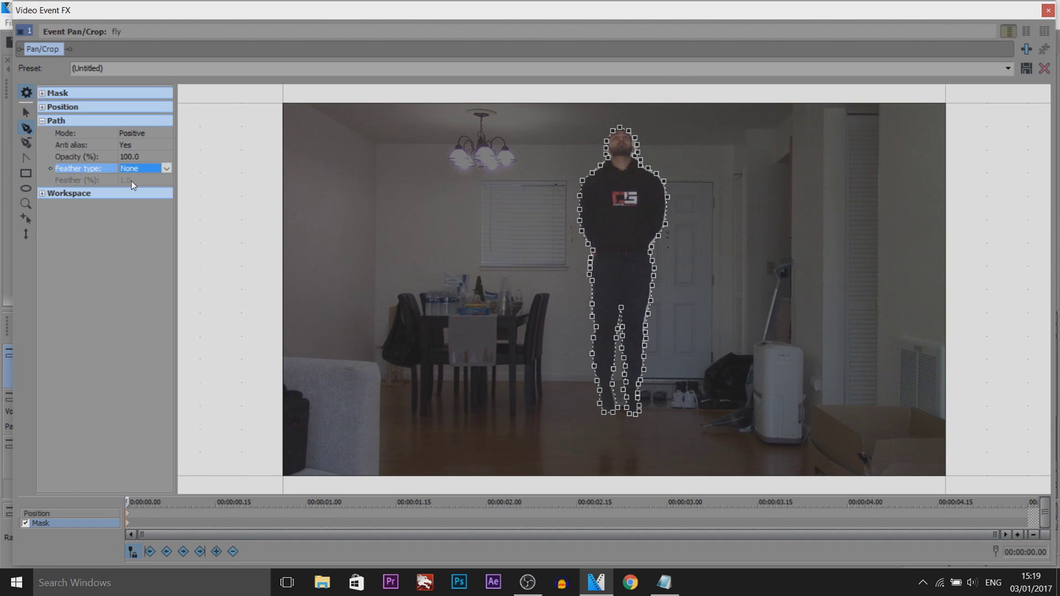
pyautogui.click(1048, 10)
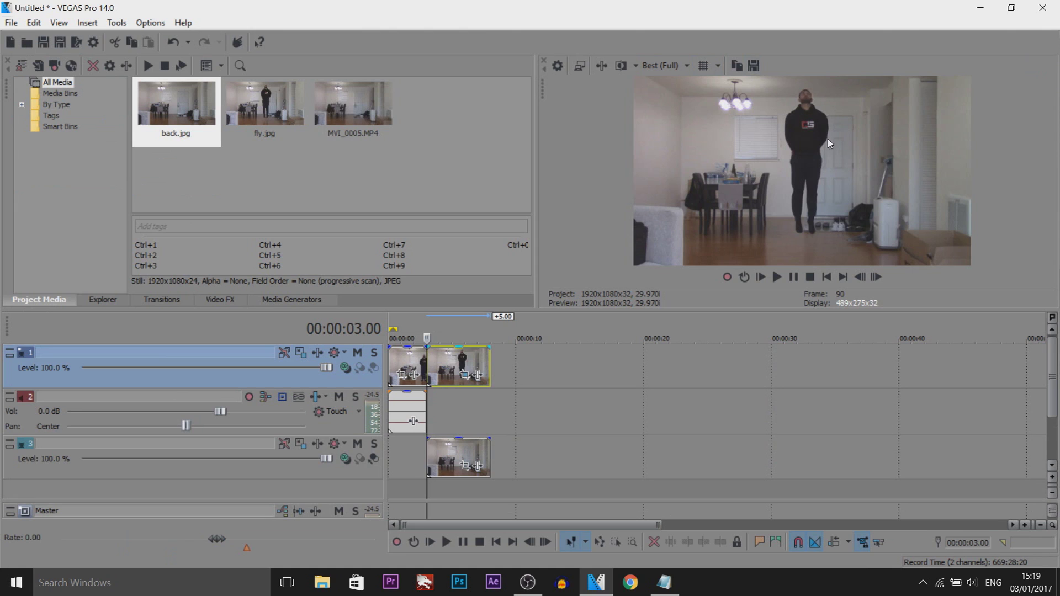
pyautogui.press('space')
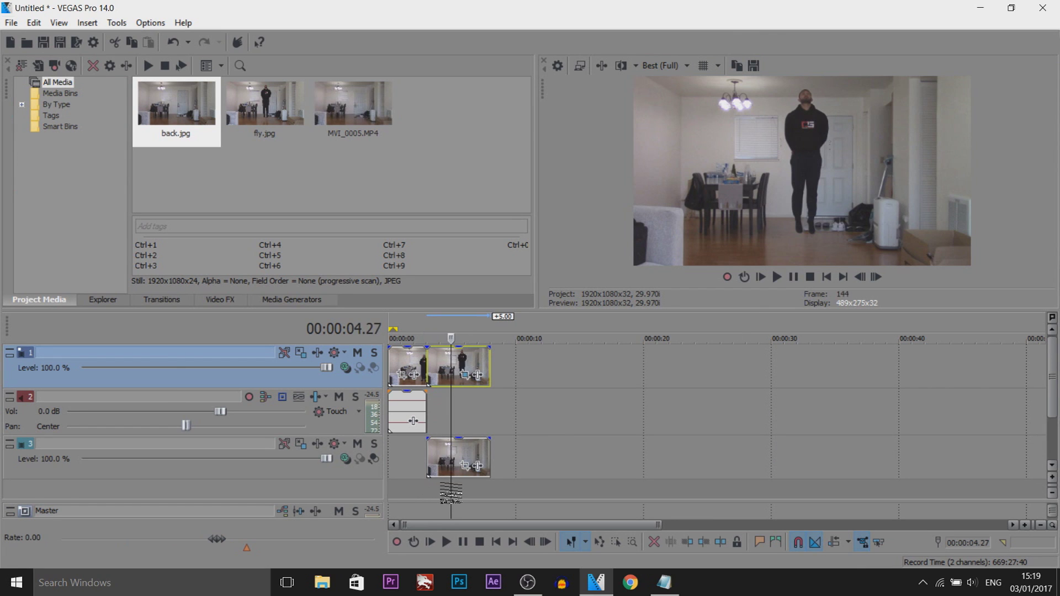
pyautogui.click(827, 277)
pyautogui.click(795, 277)
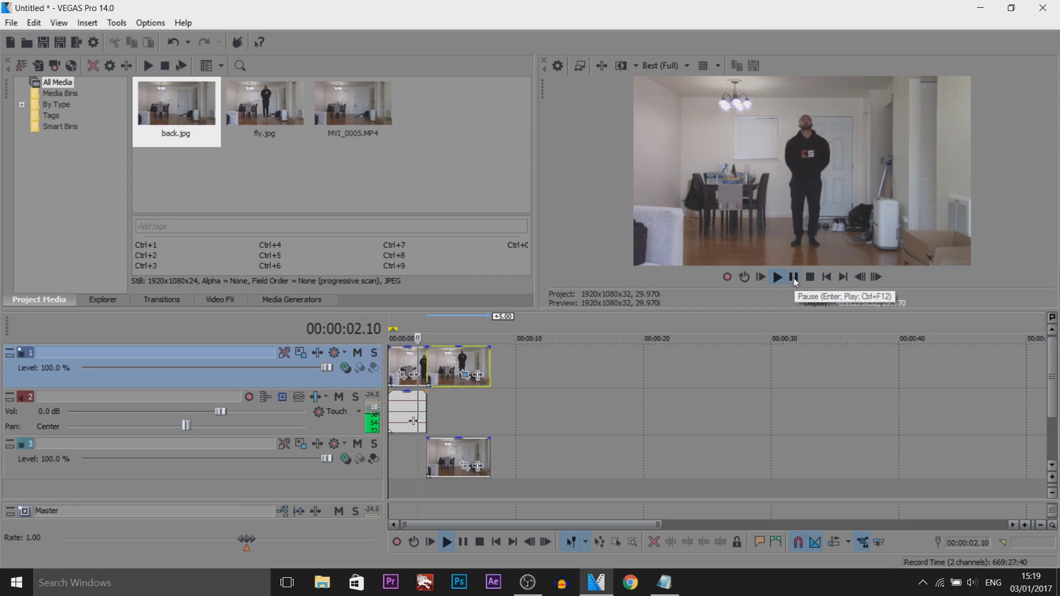
pyautogui.click(794, 278)
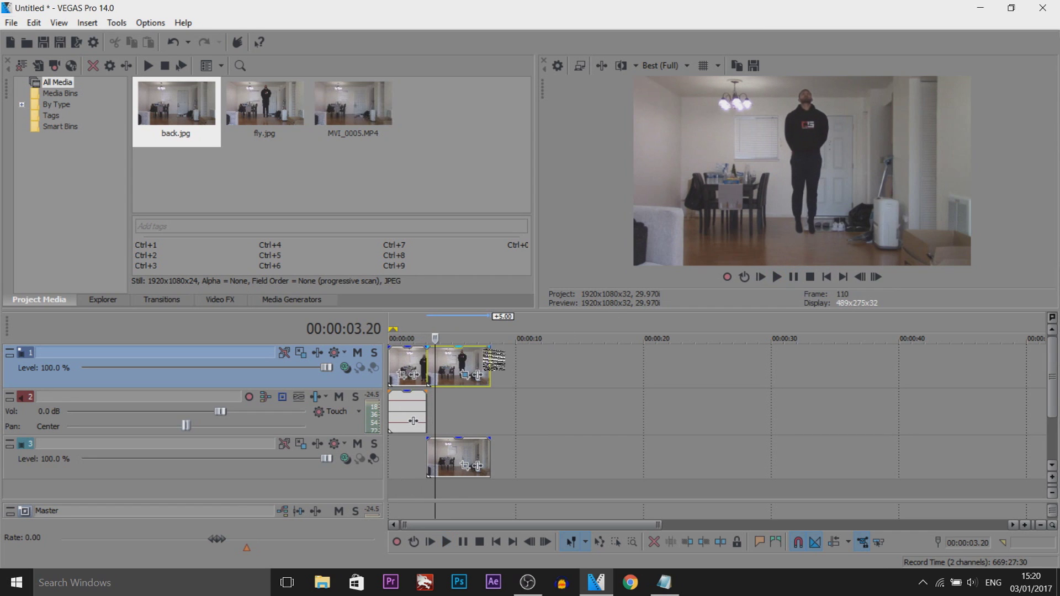
pyautogui.moveTo(436, 397); pyautogui.dragTo(438, 421)
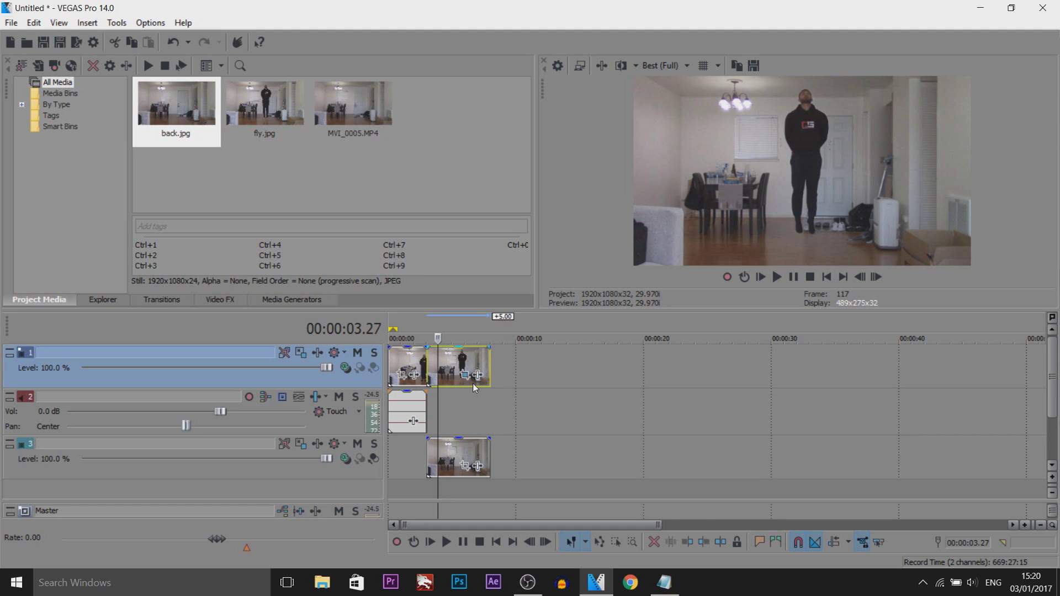
pyautogui.press('pageup')
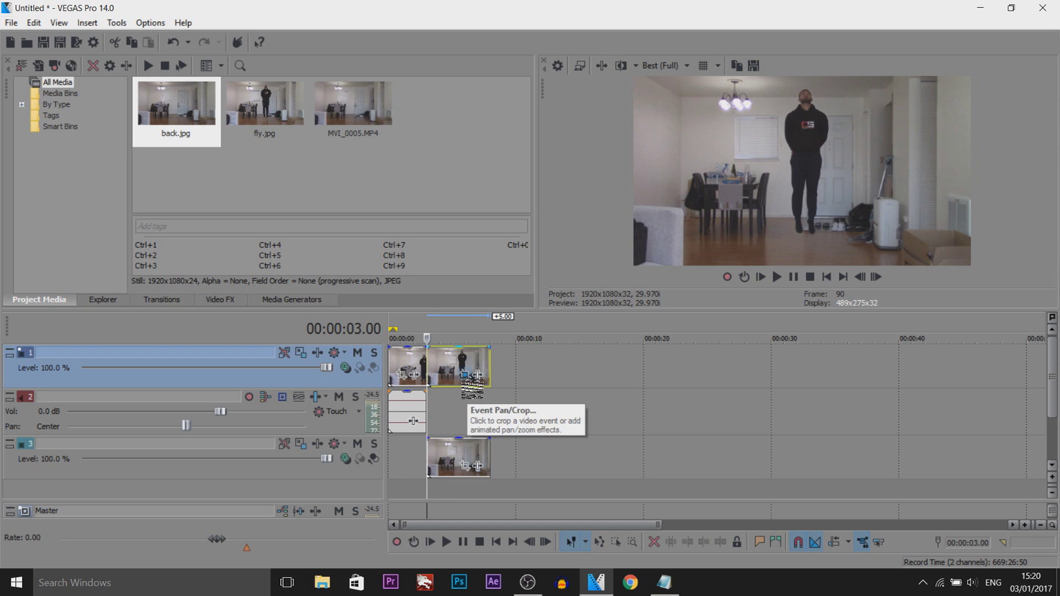
# Insert marker 1 at 00:00:03.15 on the timeline with the M key
pyautogui.scroll(3, 459, 392)
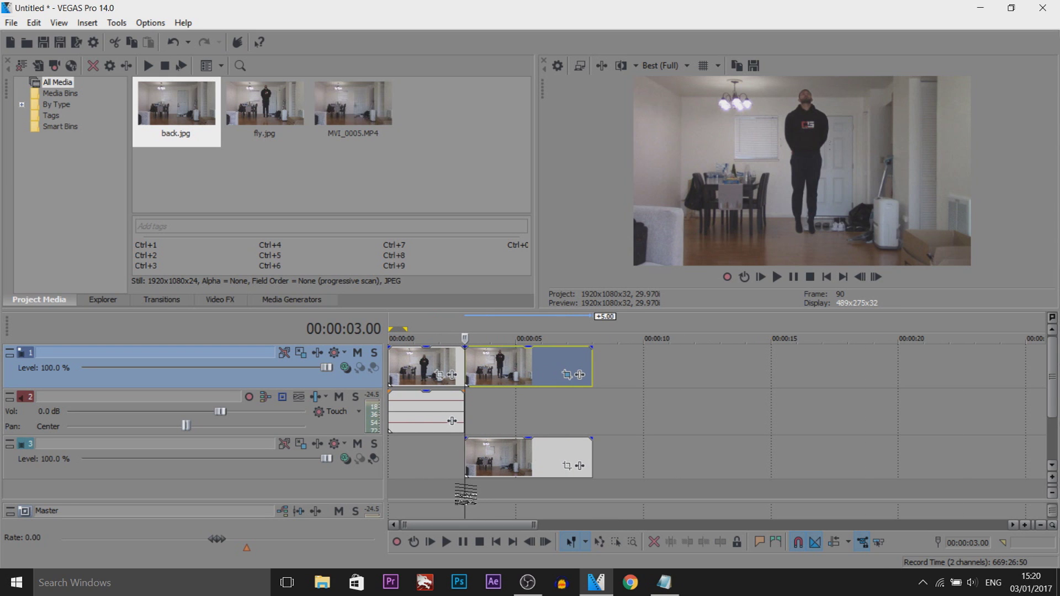
pyautogui.moveTo(465, 495); pyautogui.dragTo(477, 493)
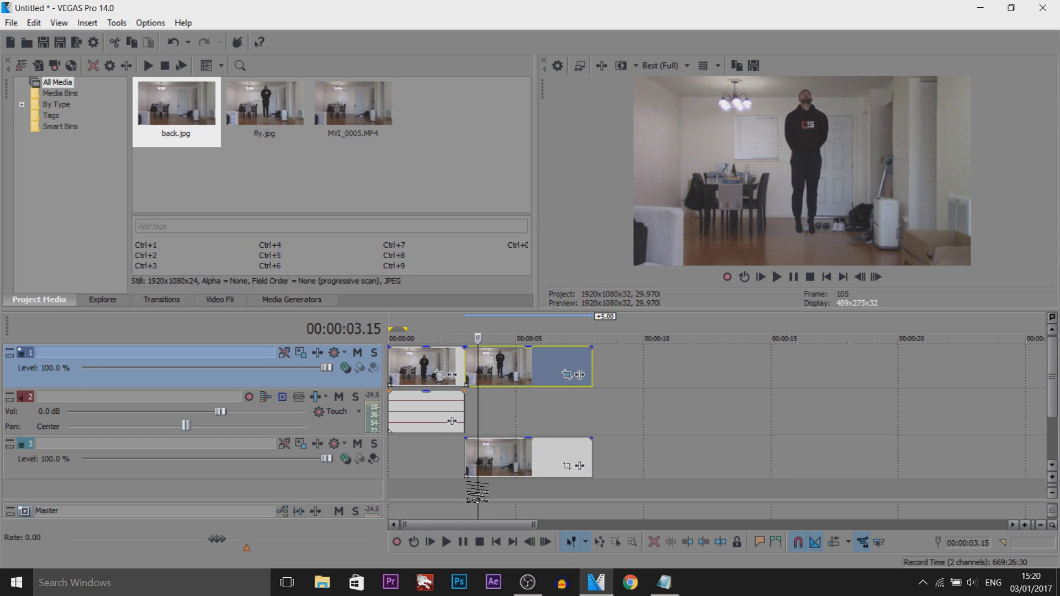
pyautogui.press('m')
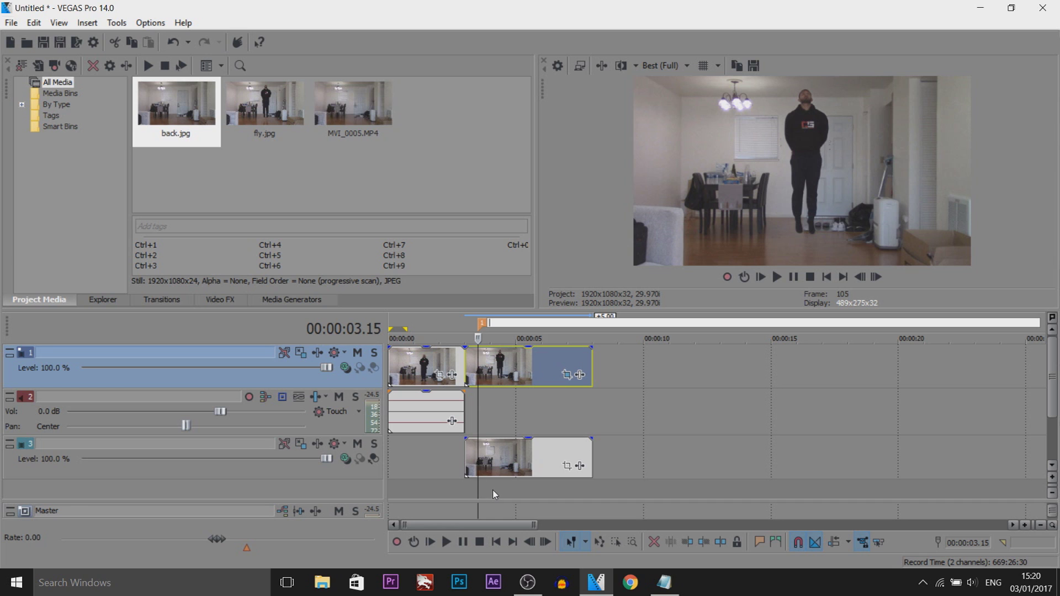
pyautogui.scroll(3, 591, 387)
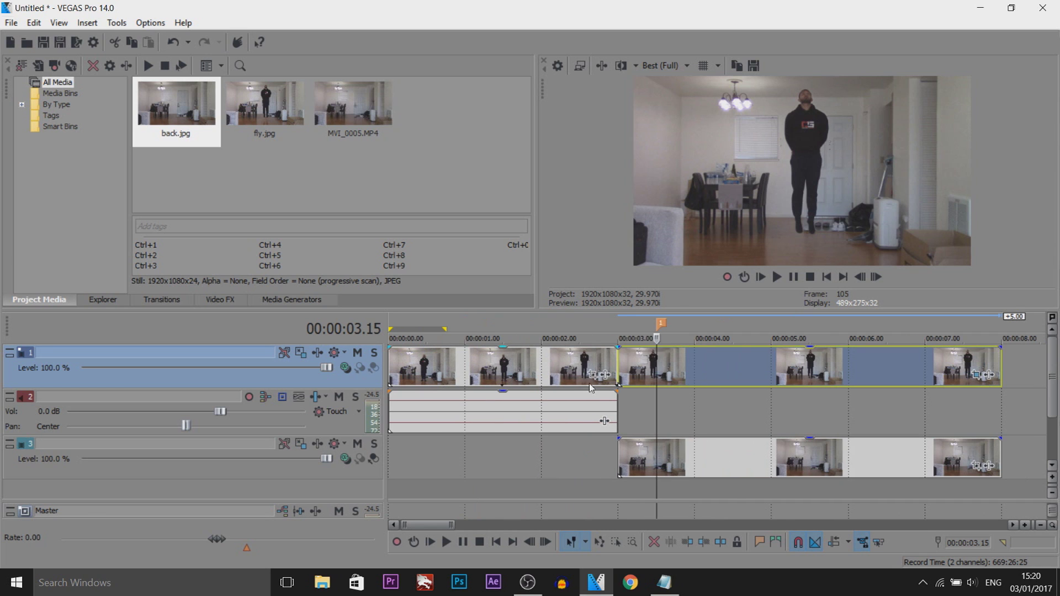
pyautogui.scroll(-3, 700, 383)
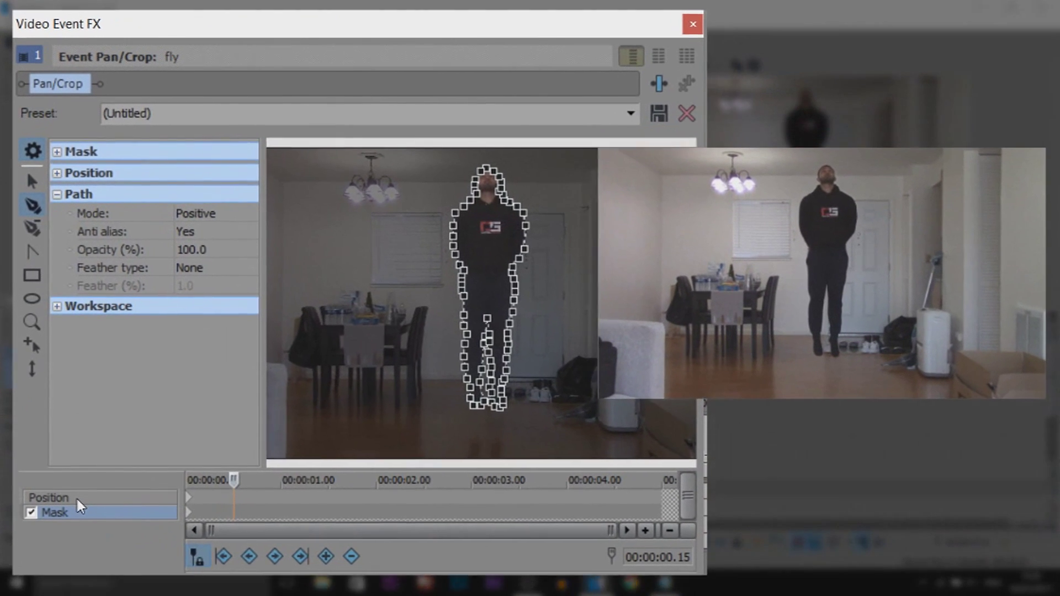
# Keyframe fly's Position at the marker with Y Center 5,400 so the figure leaves the frame
pyautogui.click(77, 509)
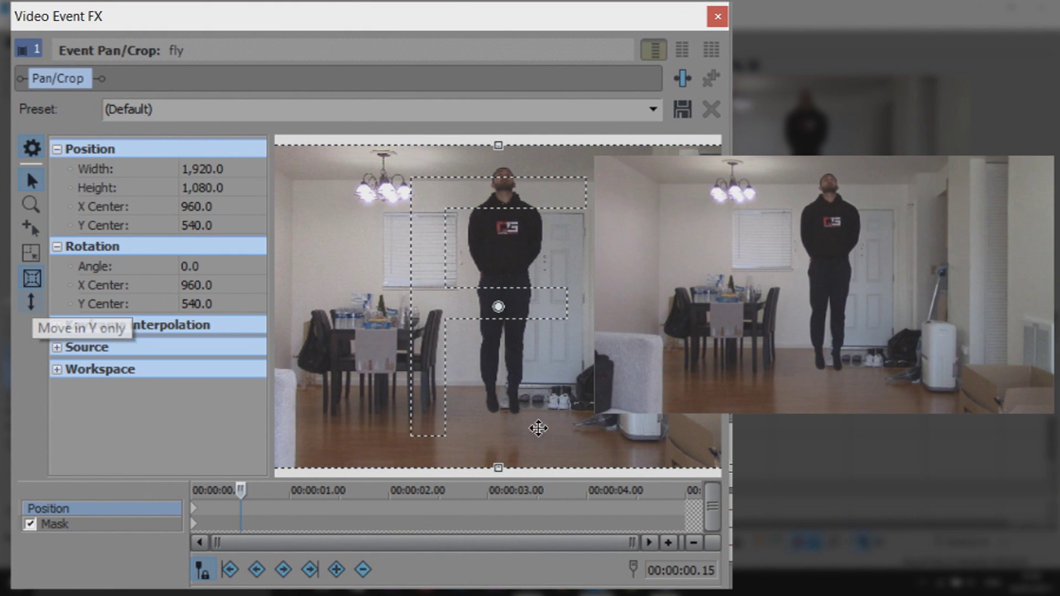
pyautogui.scroll(-3, 540, 428)
pyautogui.moveTo(571, 233); pyautogui.dragTo(561, 425)
pyautogui.scroll(-2, 561, 426)
pyautogui.scroll(-5, 552, 398)
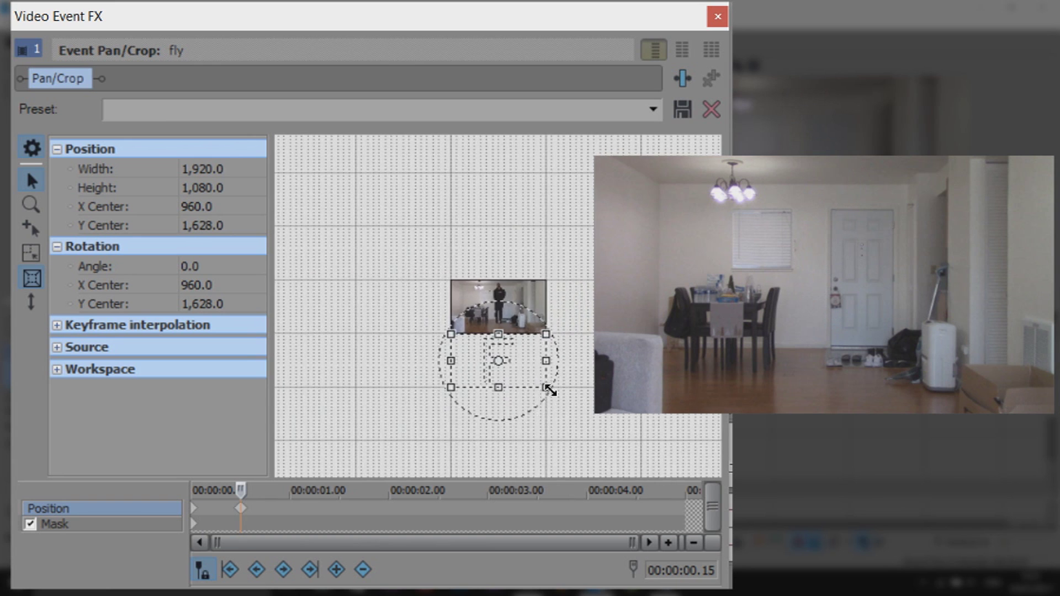
pyautogui.moveTo(510, 329); pyautogui.dragTo(515, 415)
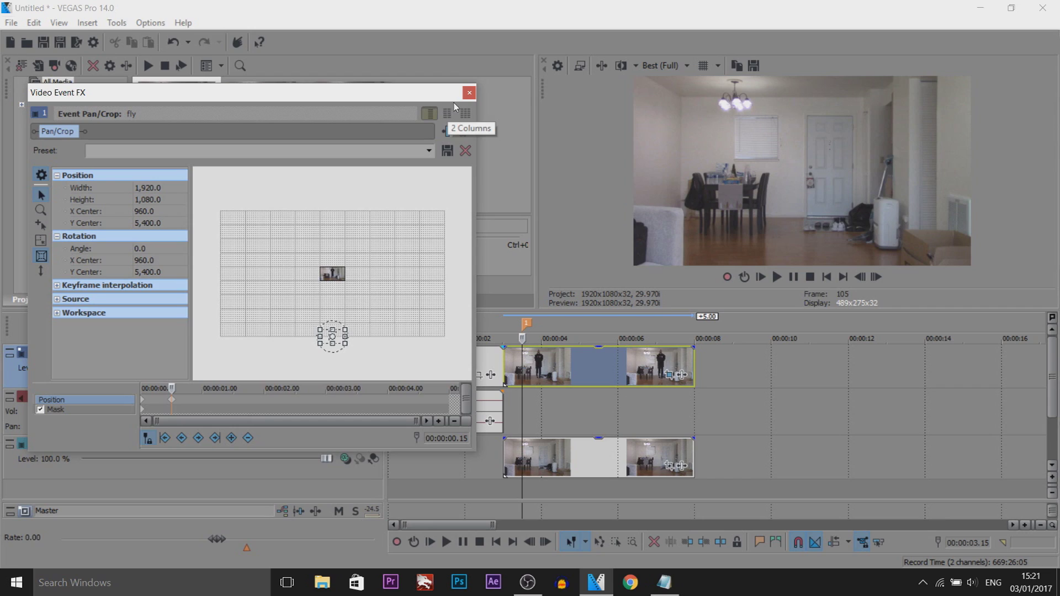
pyautogui.click(717, 16)
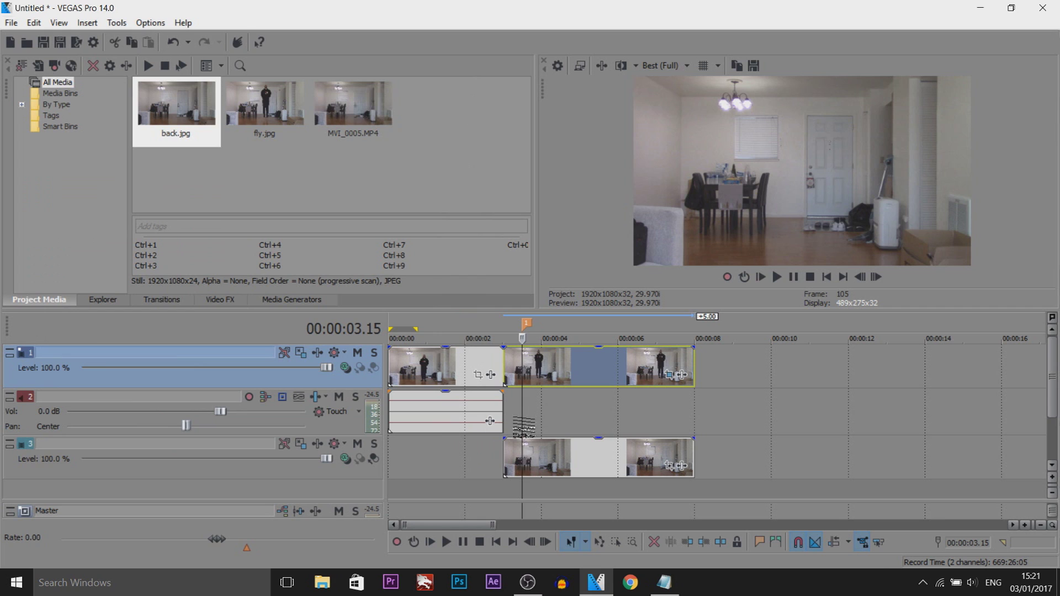
pyautogui.moveTo(524, 420); pyautogui.dragTo(503, 421)
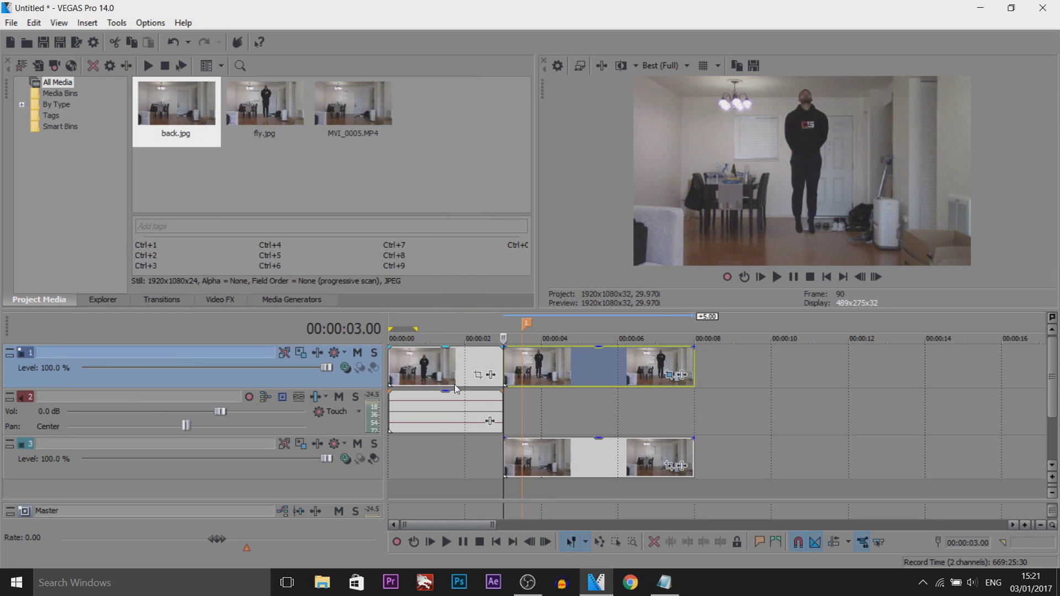
pyautogui.click(471, 413)
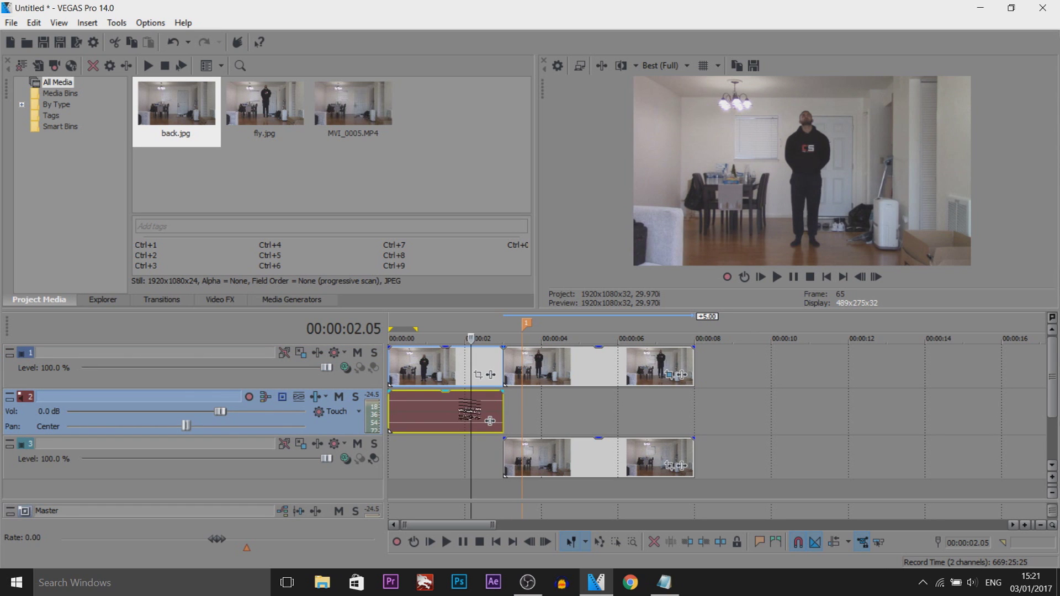
pyautogui.press('Home')
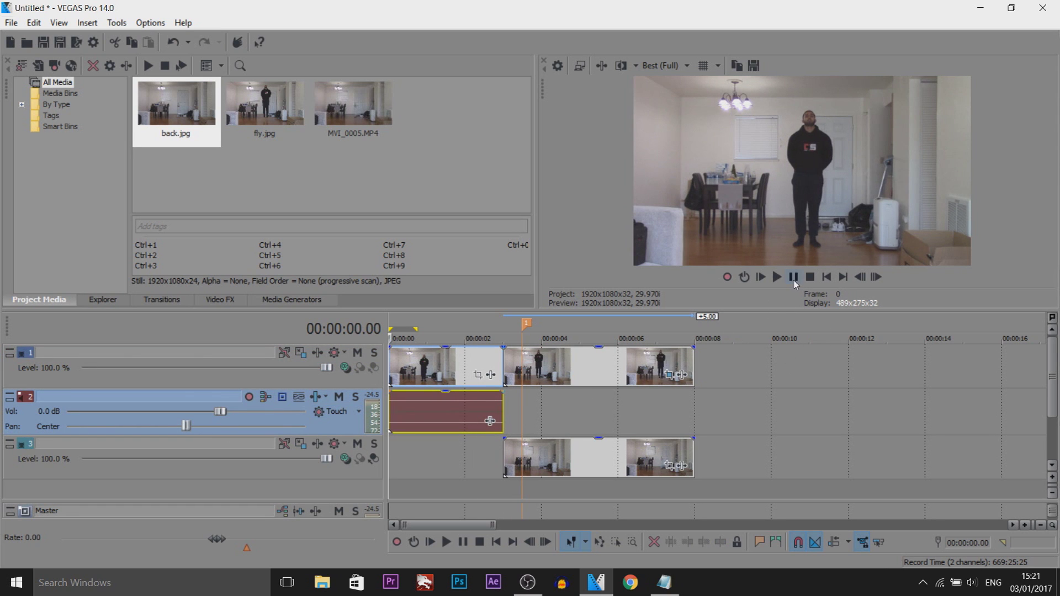
pyautogui.press('space')
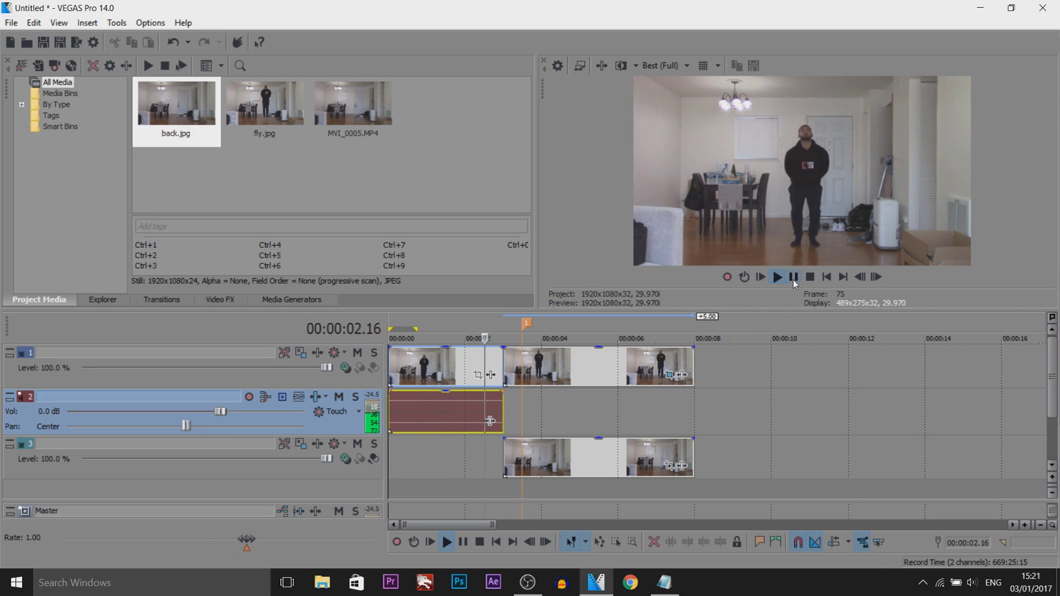
pyautogui.click(793, 279)
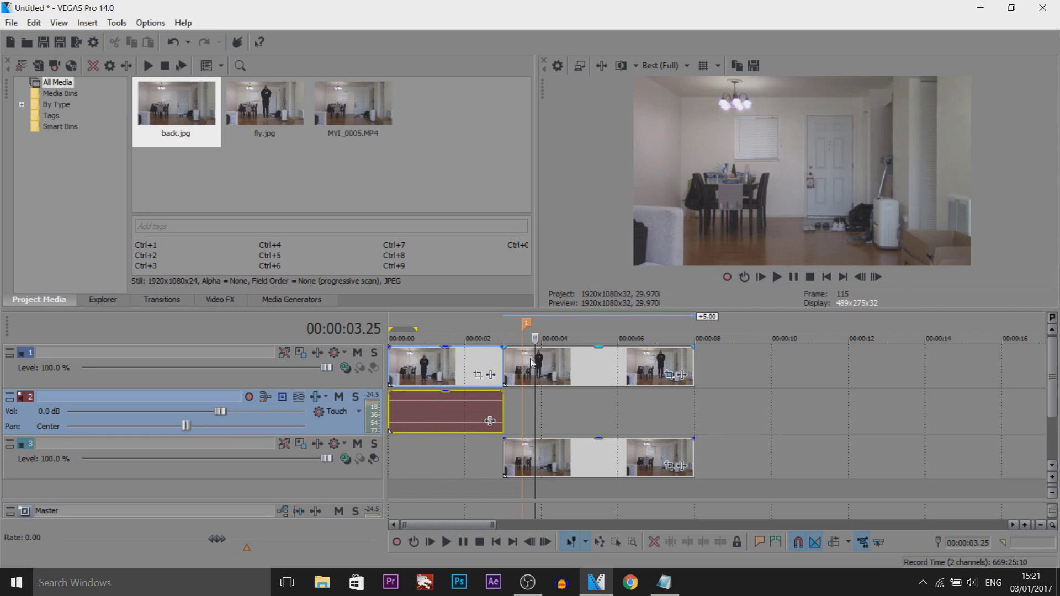
pyautogui.click(487, 363)
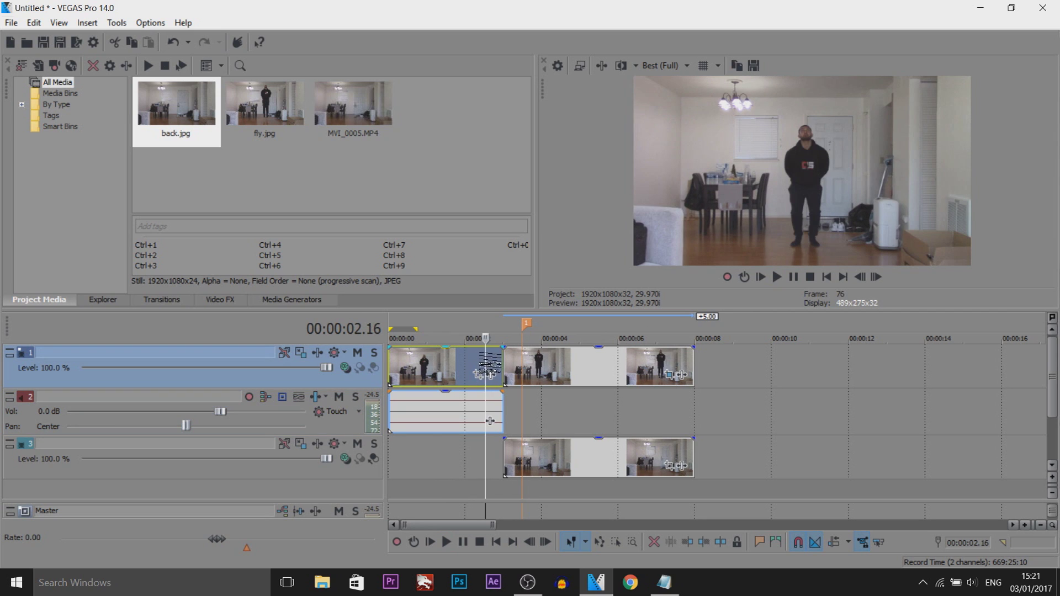
pyautogui.click(499, 364)
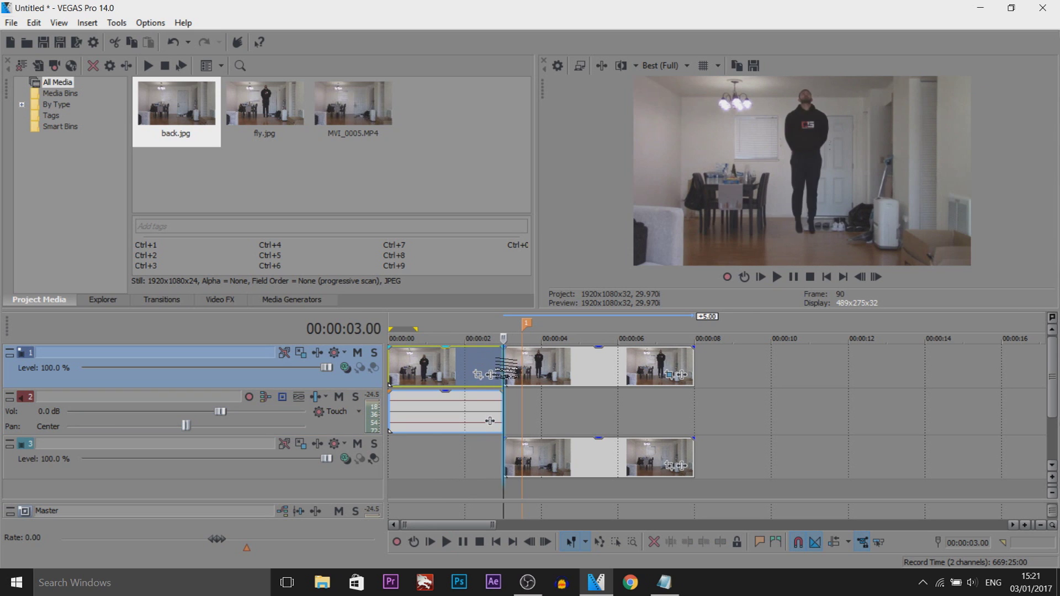
pyautogui.click(497, 366)
pyautogui.scroll(5, 833, 388)
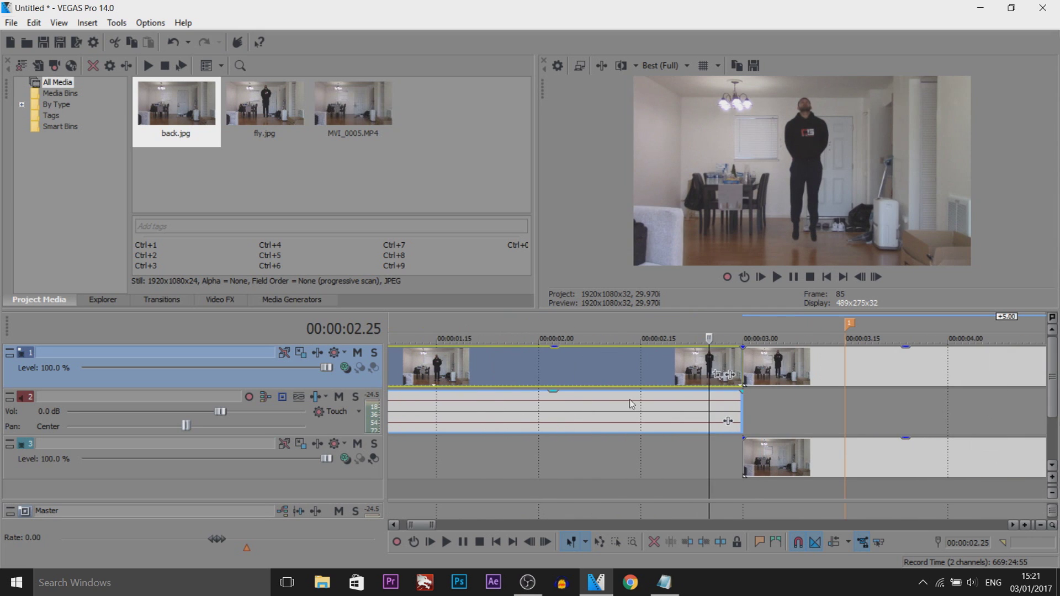
pyautogui.click(739, 364)
pyautogui.press('Left')
pyautogui.press('Left')
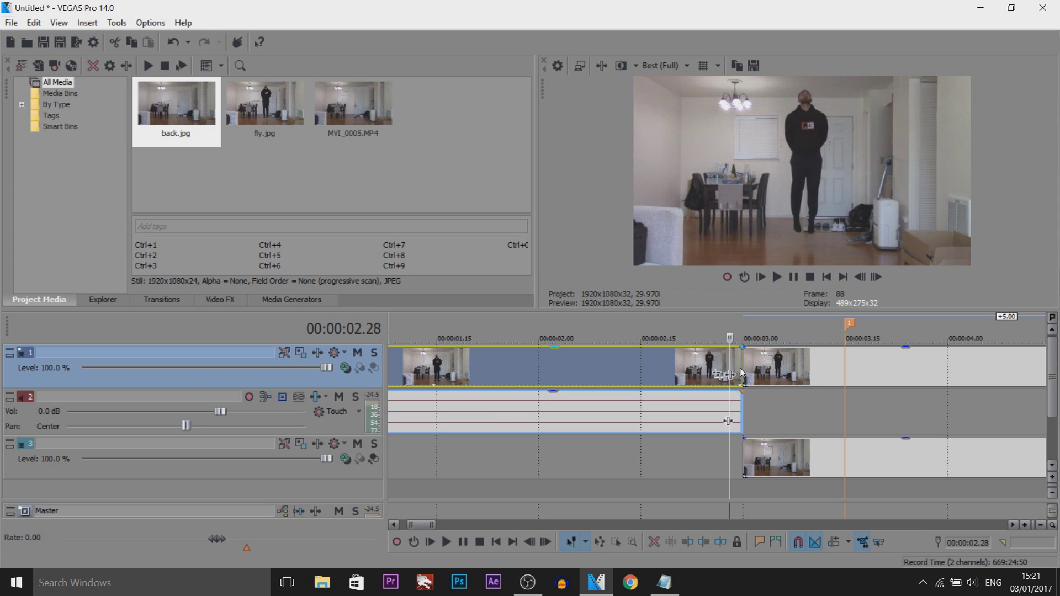
pyautogui.moveTo(743, 372); pyautogui.dragTo(718, 363)
pyautogui.scroll(-3, 740, 373)
pyautogui.click(666, 458)
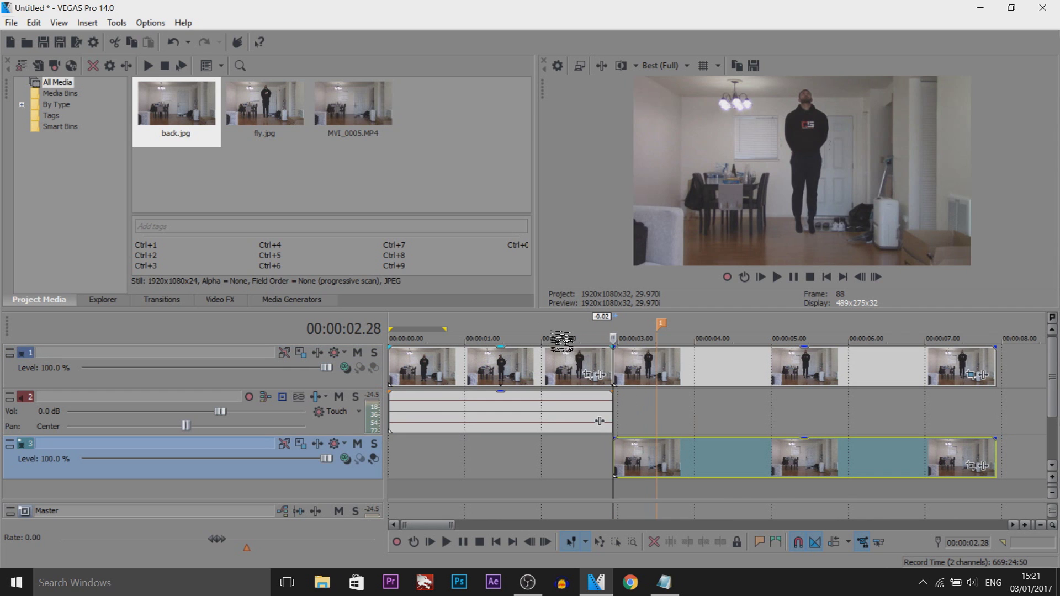
pyautogui.click(542, 336)
pyautogui.click(797, 277)
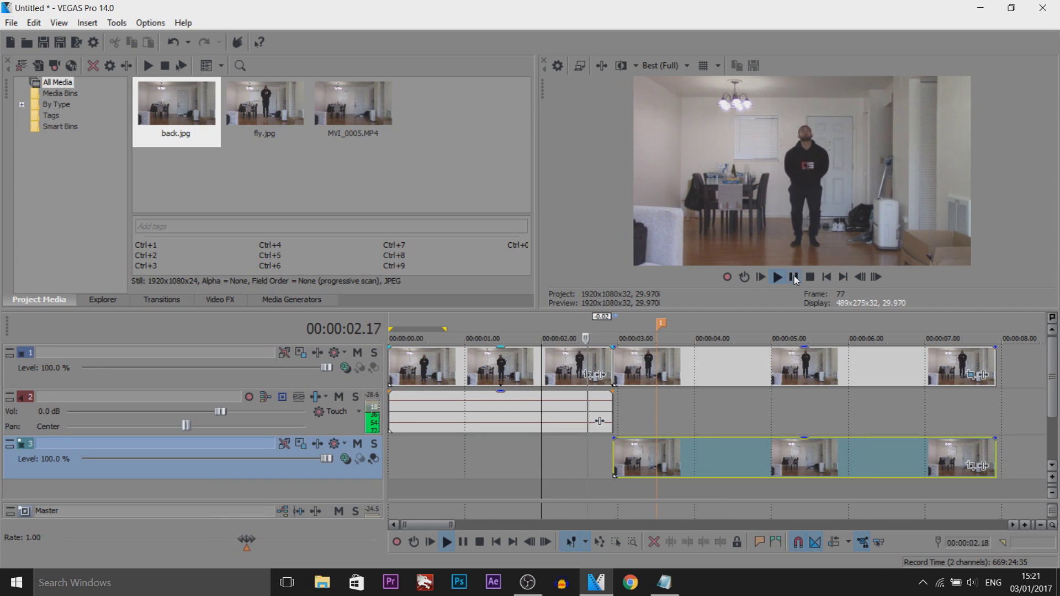
pyautogui.click(797, 278)
pyautogui.click(575, 458)
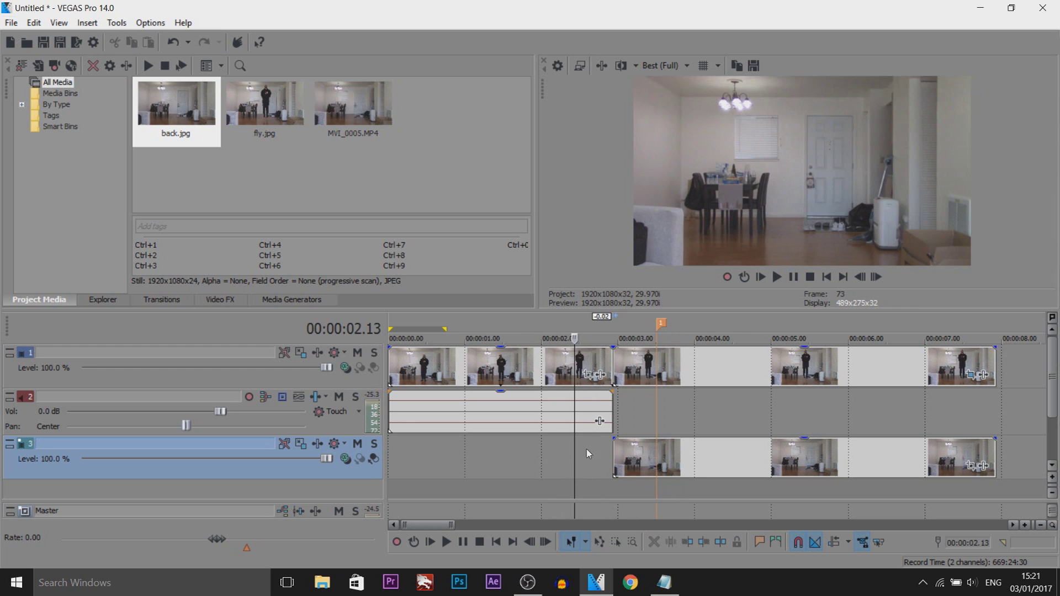
pyautogui.click(797, 277)
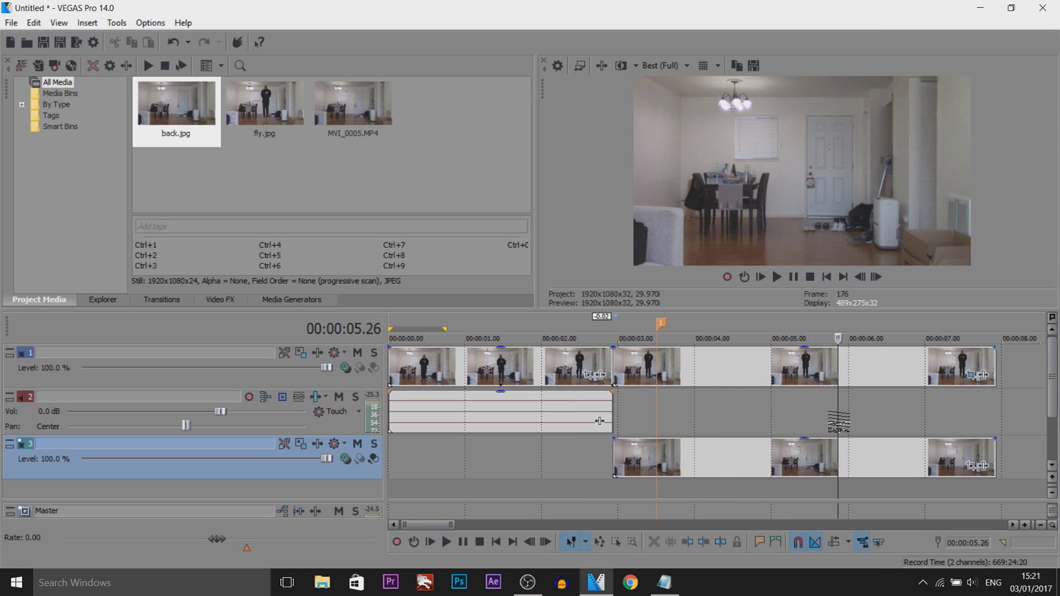
pyautogui.moveTo(838, 422); pyautogui.dragTo(617, 419)
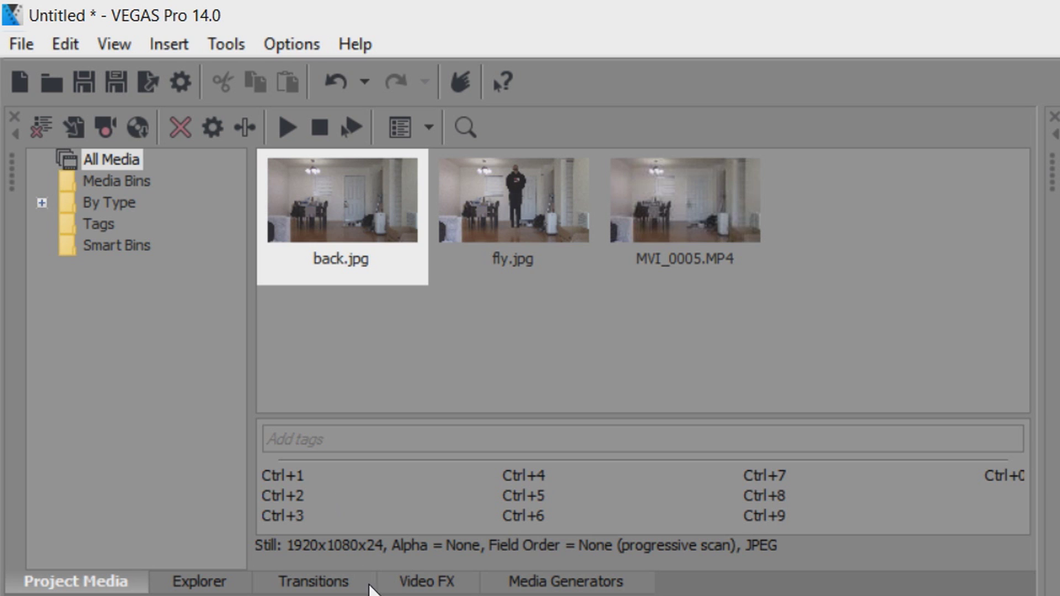
# Restore the default window layout and show the Glow effect in Video FX
pyautogui.click(395, 585)
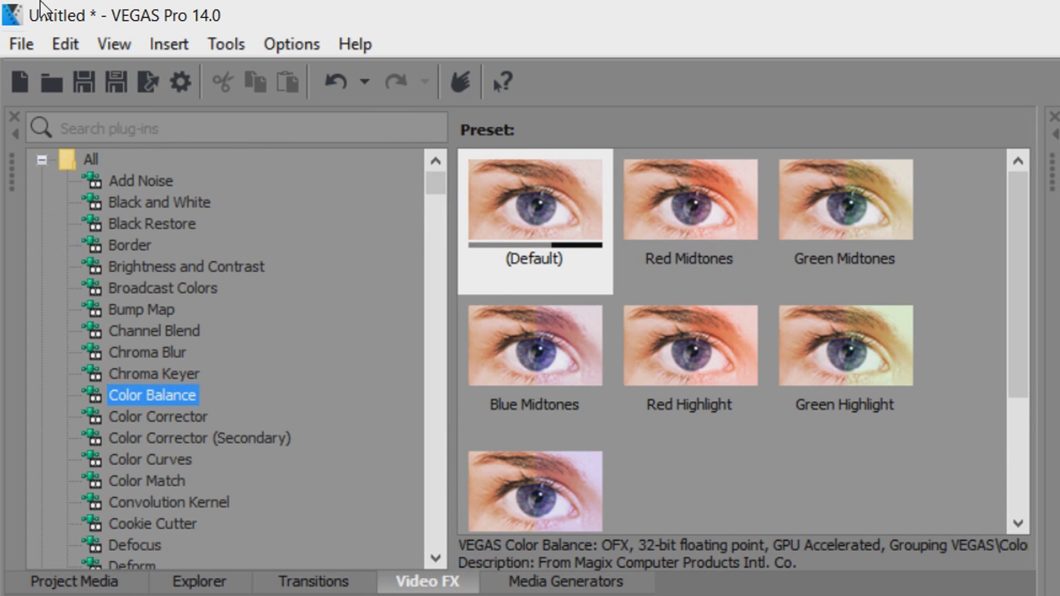
pyautogui.click(105, 43)
pyautogui.moveTo(267, 148)
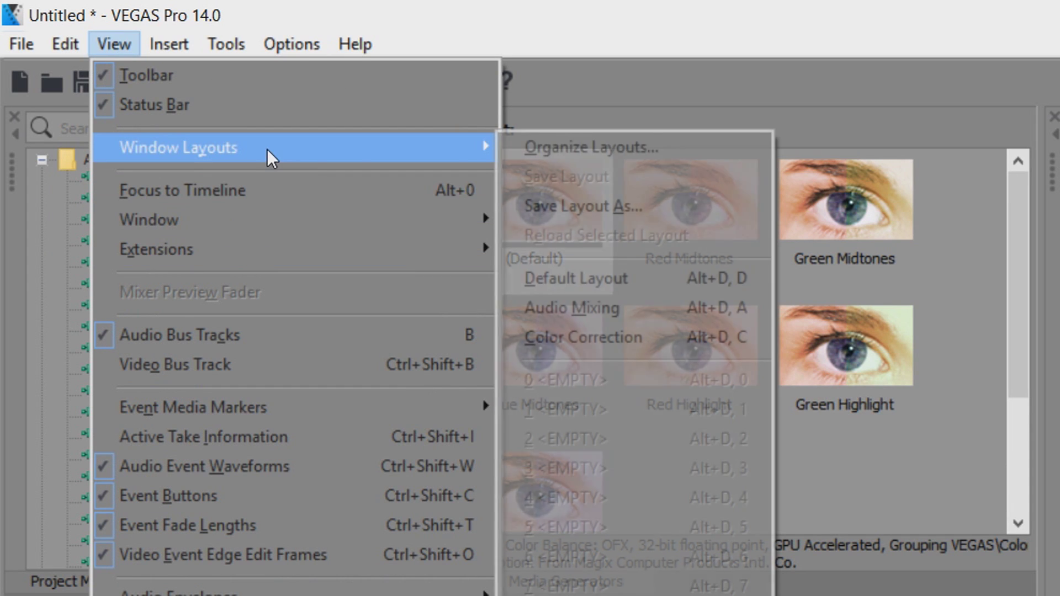
pyautogui.click(700, 282)
pyautogui.moveTo(429, 185); pyautogui.dragTo(131, 288)
# Apply the Red Glow preset to the fly clip and lower its glow percent and intensity
pyautogui.click(131, 288)
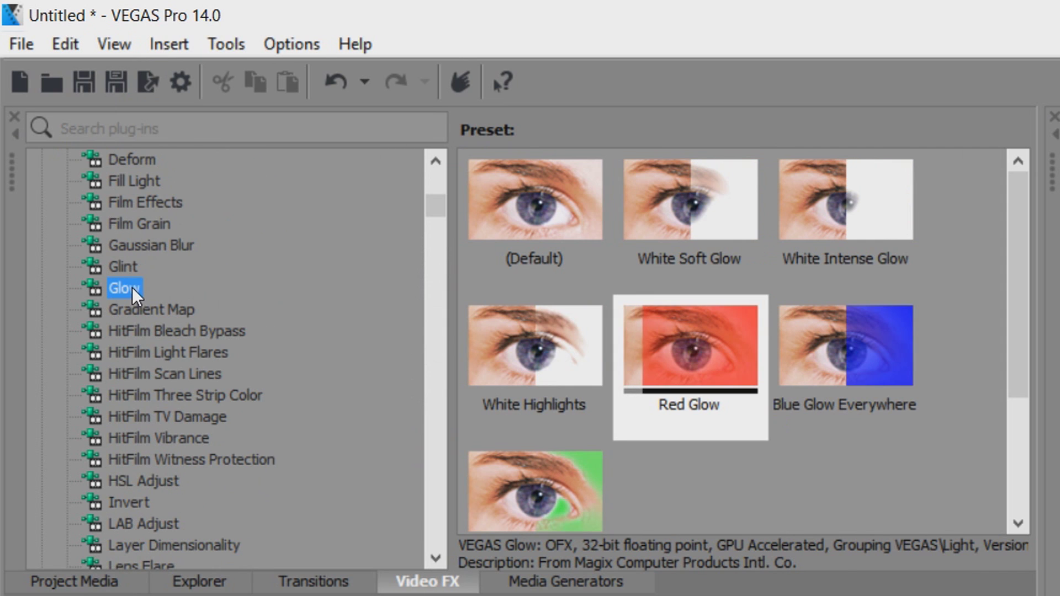
pyautogui.moveTo(714, 356); pyautogui.dragTo(720, 363)
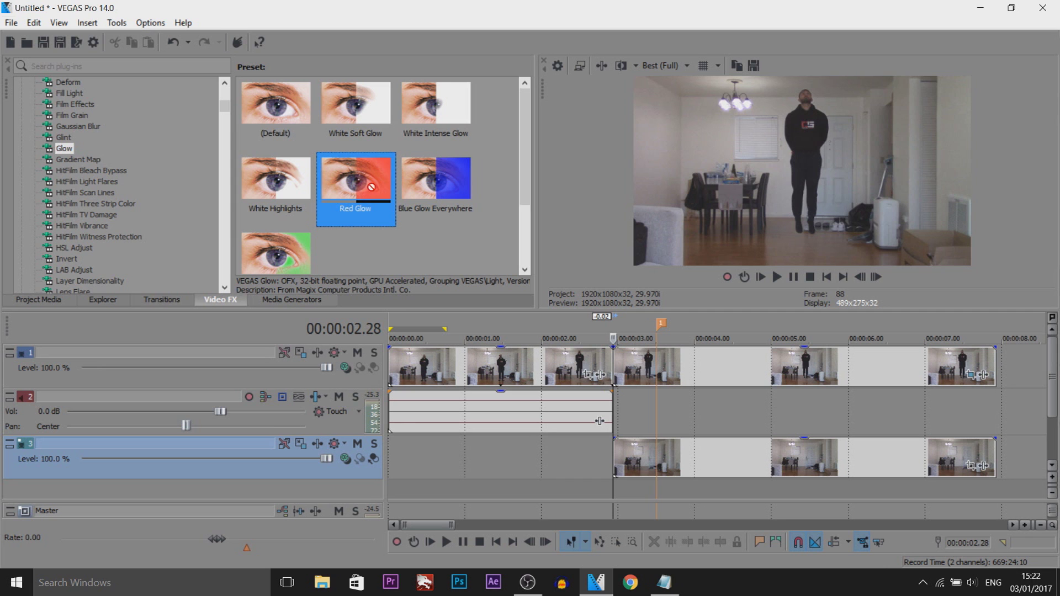
pyautogui.moveTo(368, 184); pyautogui.dragTo(691, 372)
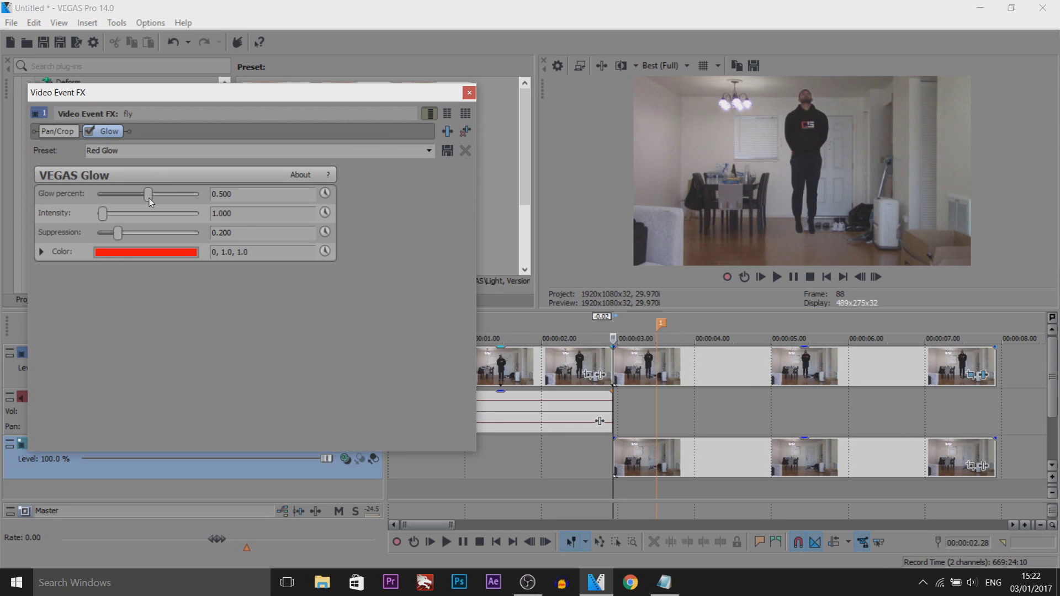
pyautogui.moveTo(151, 202); pyautogui.dragTo(169, 213)
pyautogui.moveTo(118, 232); pyautogui.dragTo(99, 236)
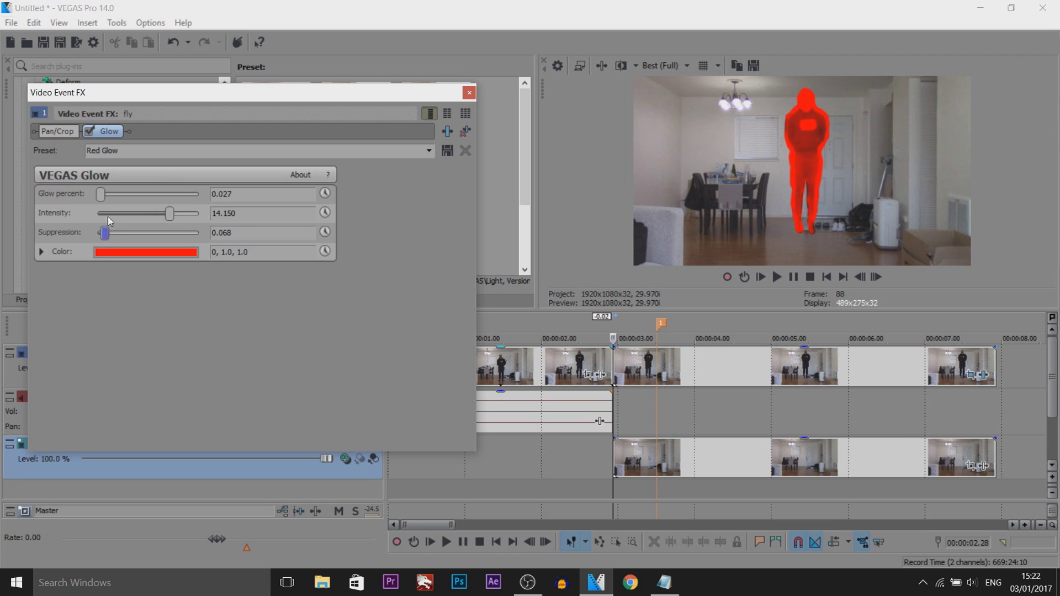
pyautogui.moveTo(170, 217); pyautogui.dragTo(103, 194)
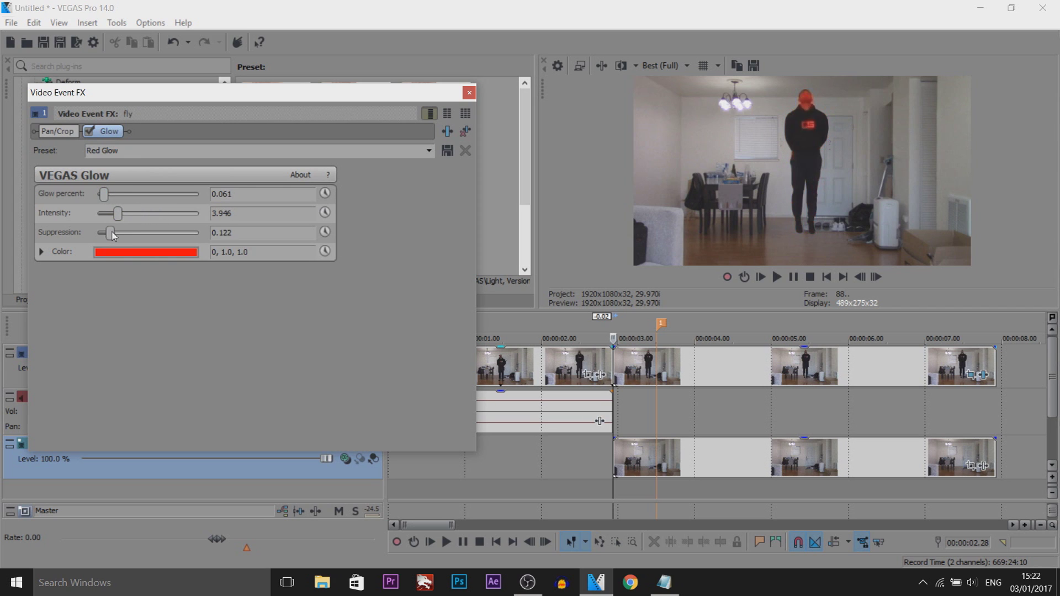
pyautogui.moveTo(105, 232); pyautogui.dragTo(106, 233)
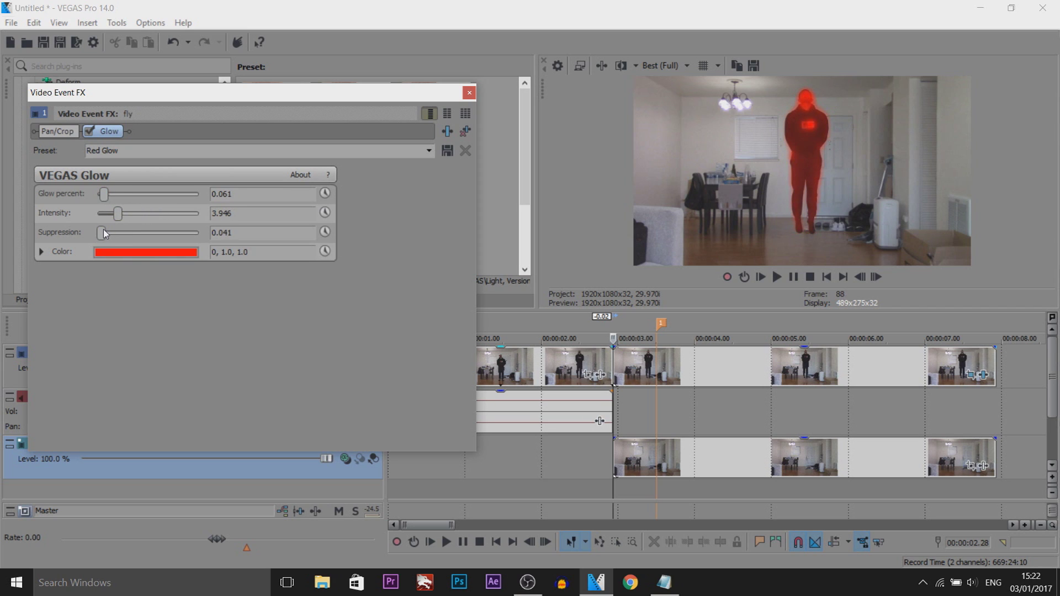
# Change the glow colour to blue (200, 1.0, 1.0) and close the effect settings
pyautogui.click(107, 257)
pyautogui.moveTo(43, 314); pyautogui.dragTo(18, 281)
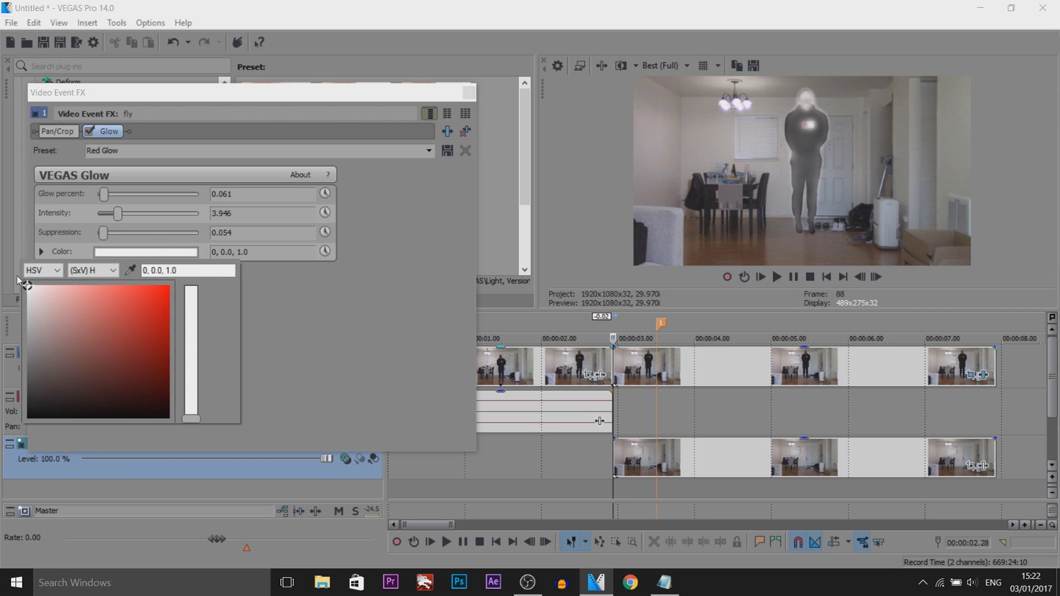
pyautogui.moveTo(131, 350); pyautogui.dragTo(170, 285)
pyautogui.moveTo(191, 356); pyautogui.dragTo(192, 350)
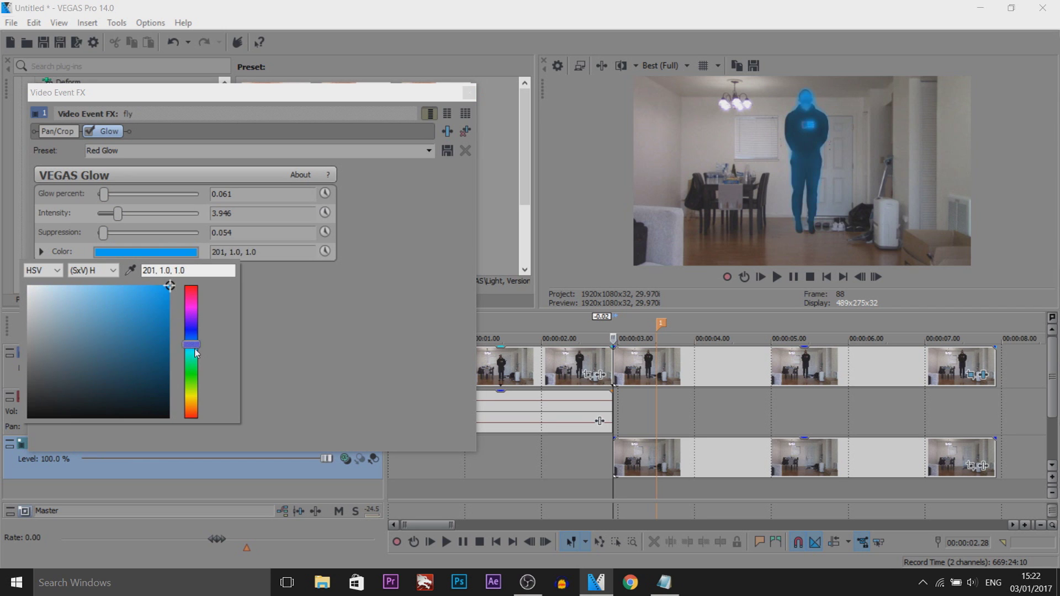
pyautogui.click(199, 393)
pyautogui.moveTo(199, 394); pyautogui.dragTo(200, 348)
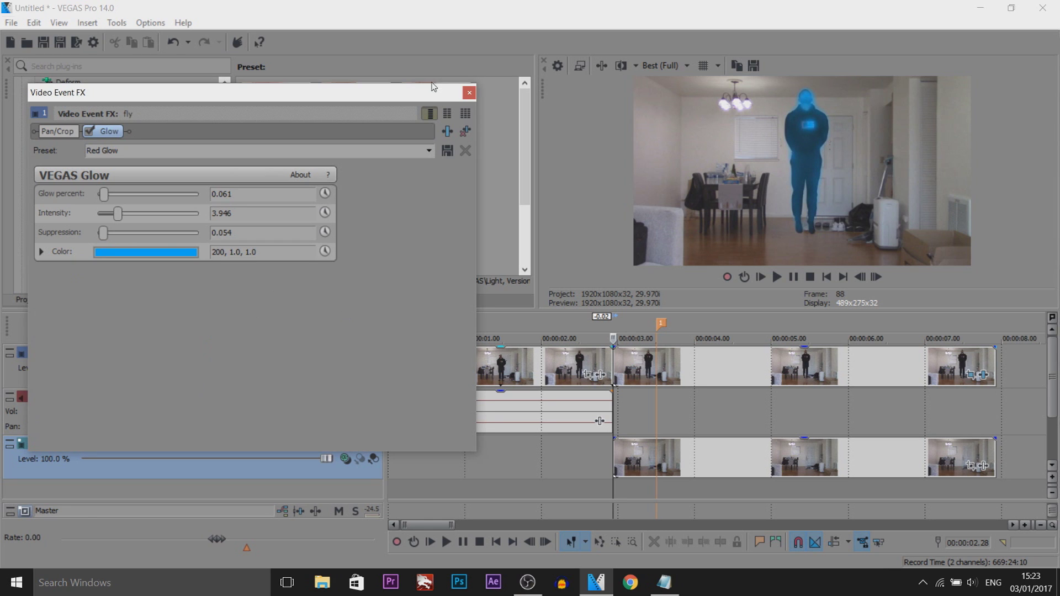
pyautogui.click(468, 94)
pyautogui.click(583, 456)
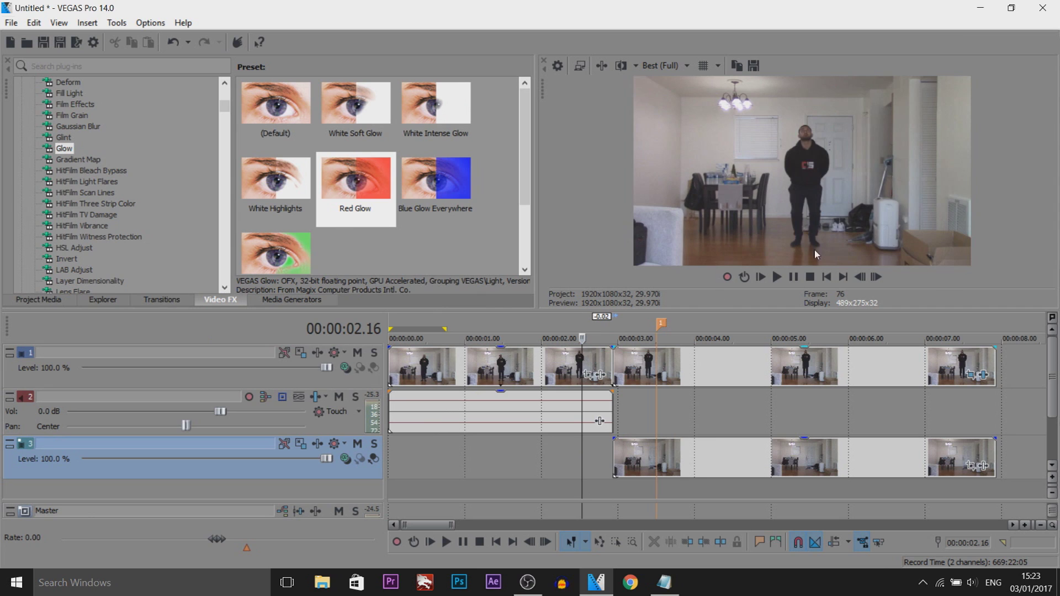
pyautogui.click(777, 276)
pyautogui.click(794, 278)
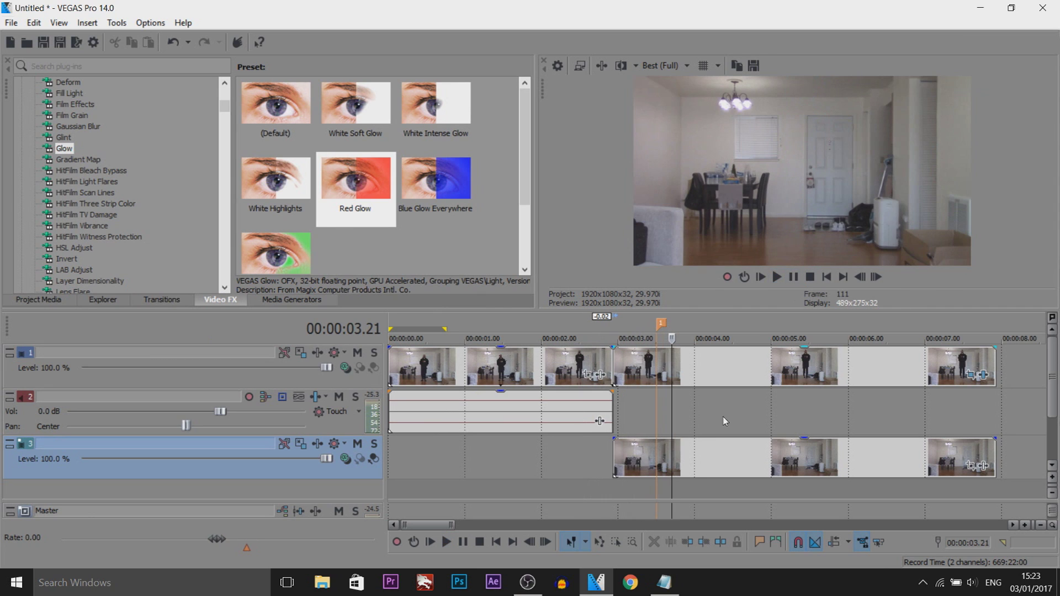
pyautogui.moveTo(671, 418); pyautogui.dragTo(612, 417)
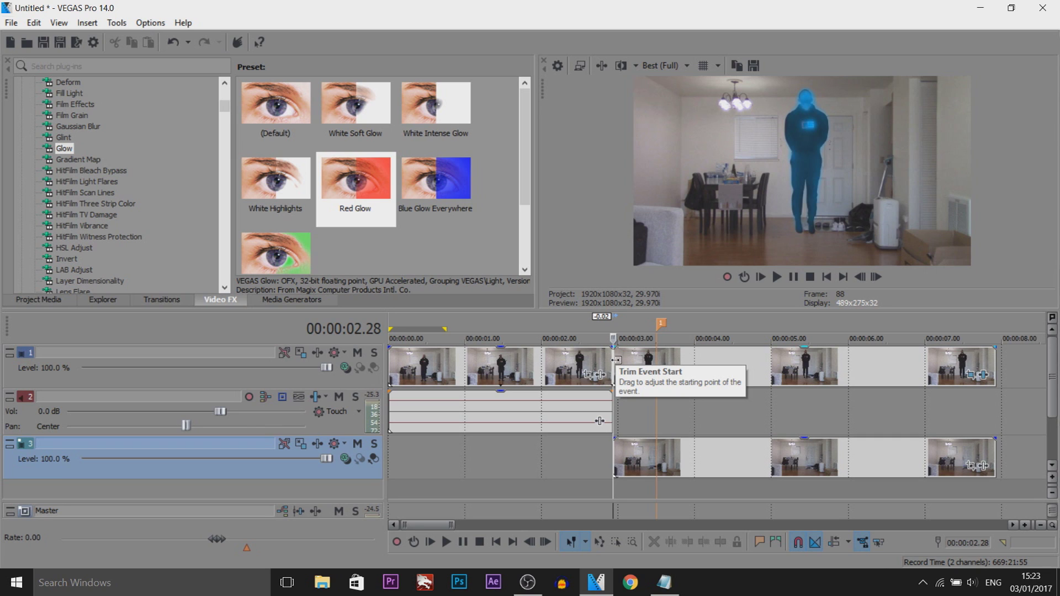
pyautogui.click(984, 375)
# Remove the Glow effect from the fly.jpg event and apply the default Color Balance preset
pyautogui.click(466, 130)
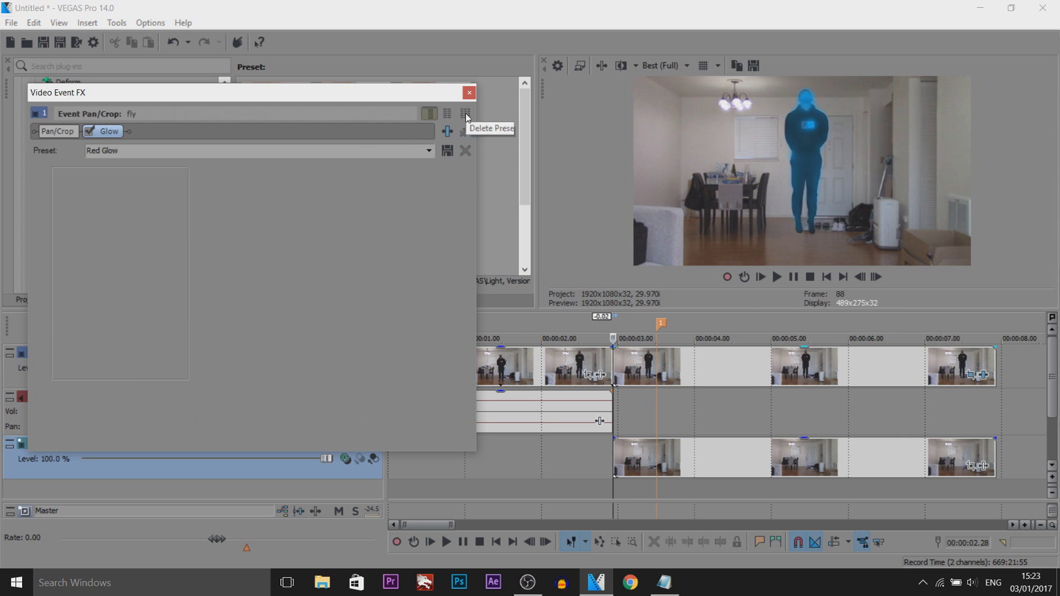
pyautogui.click(470, 93)
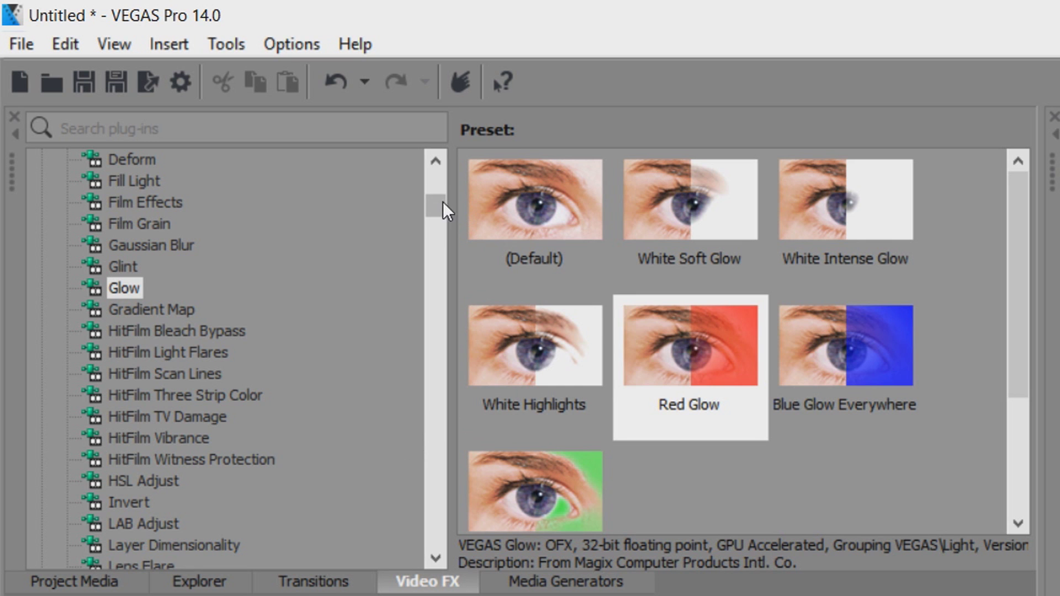
pyautogui.moveTo(442, 201); pyautogui.dragTo(436, 173)
pyautogui.click(188, 397)
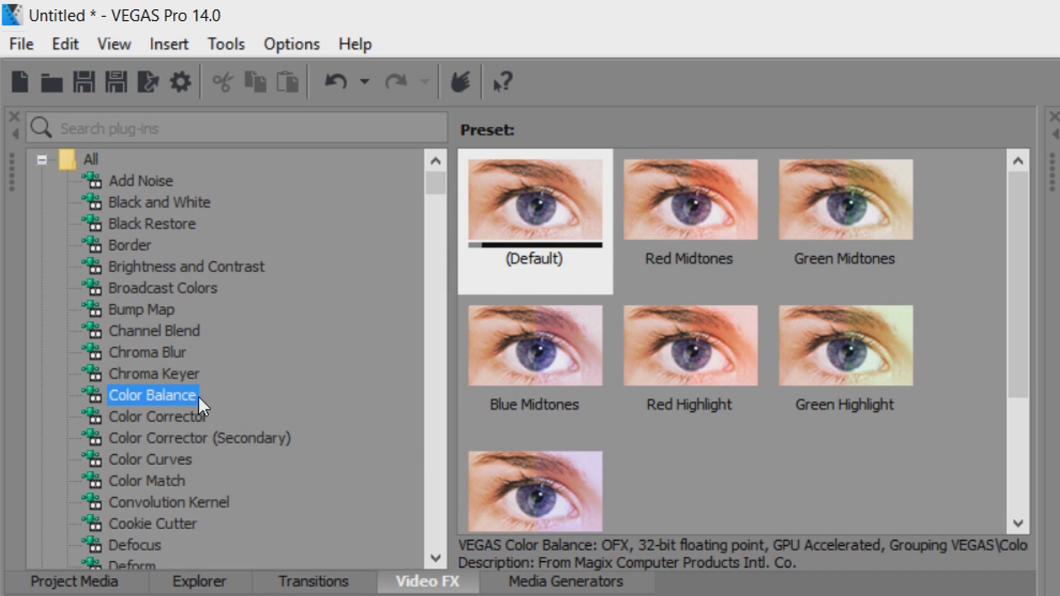
pyautogui.click(543, 222)
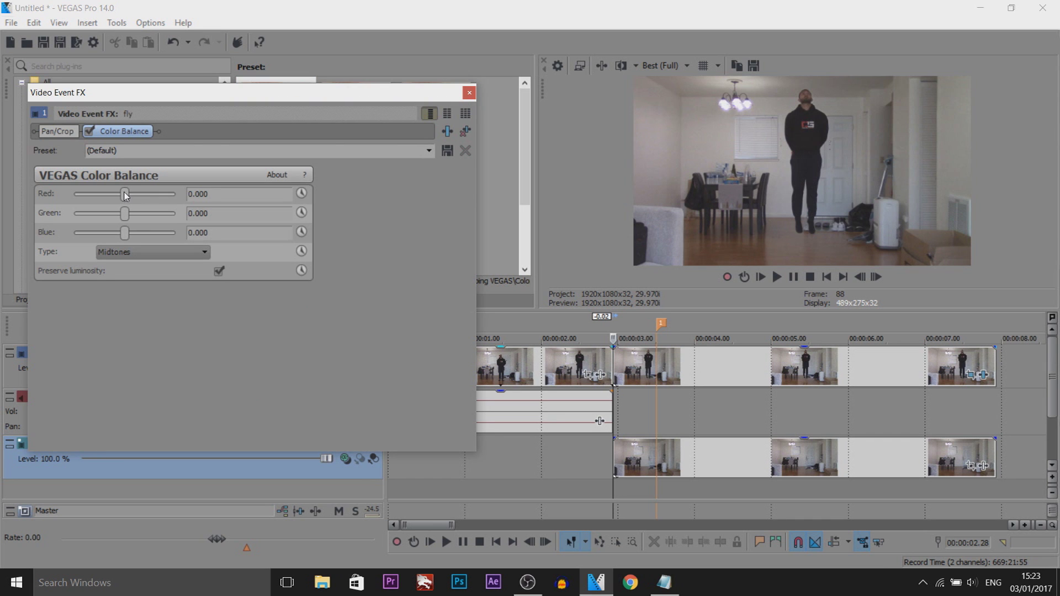
# Set Color Balance red to 0.5 and green and blue to -0.5
pyautogui.moveTo(125, 195); pyautogui.dragTo(61, 203)
pyautogui.moveTo(151, 232); pyautogui.dragTo(26, 221)
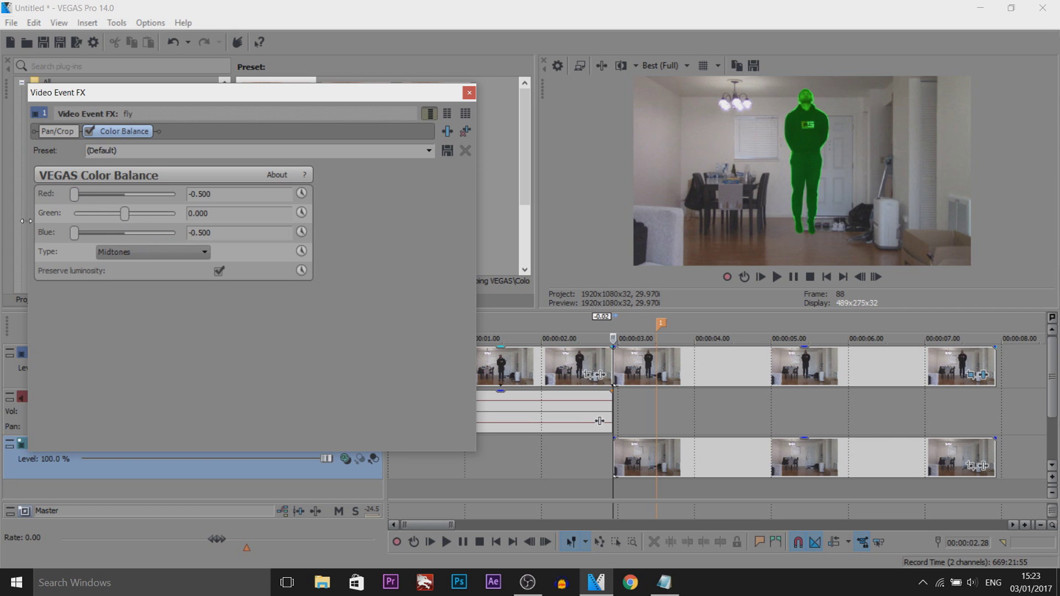
pyautogui.moveTo(84, 197); pyautogui.dragTo(183, 195)
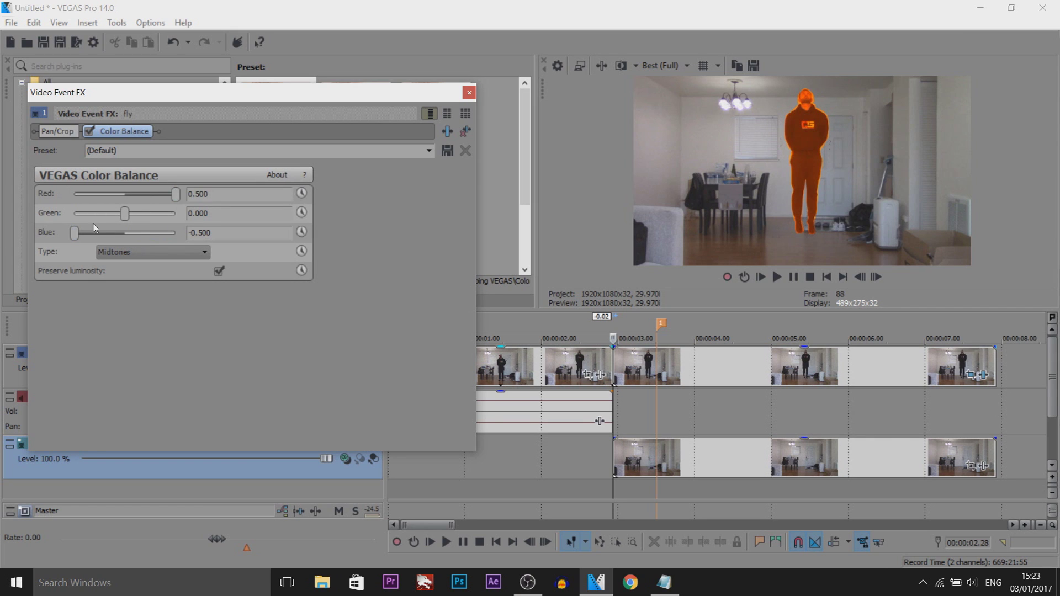
pyautogui.moveTo(125, 214); pyautogui.dragTo(2, 215)
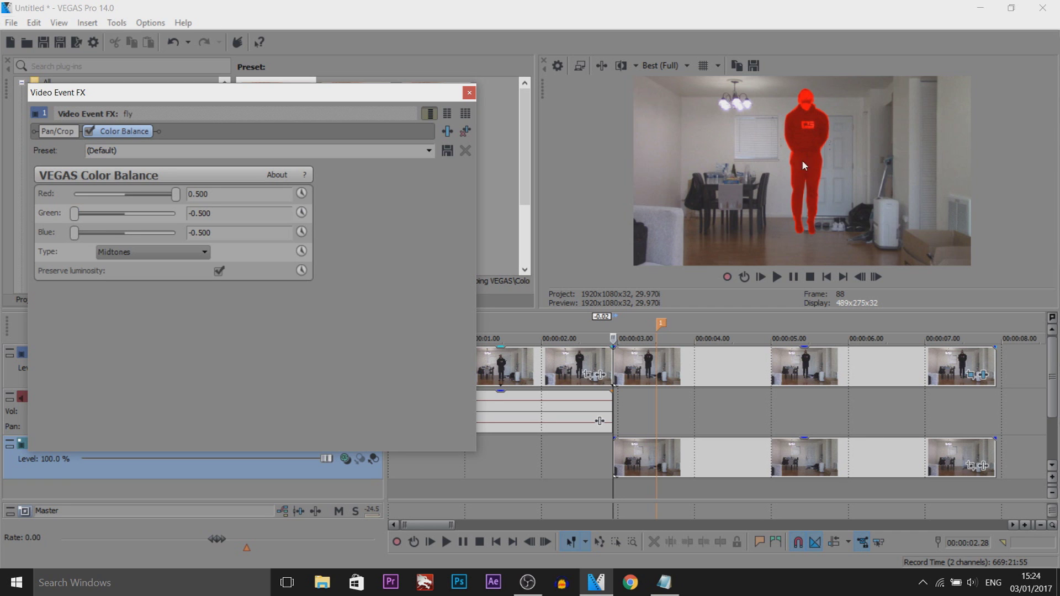
pyautogui.click(470, 93)
pyautogui.click(503, 414)
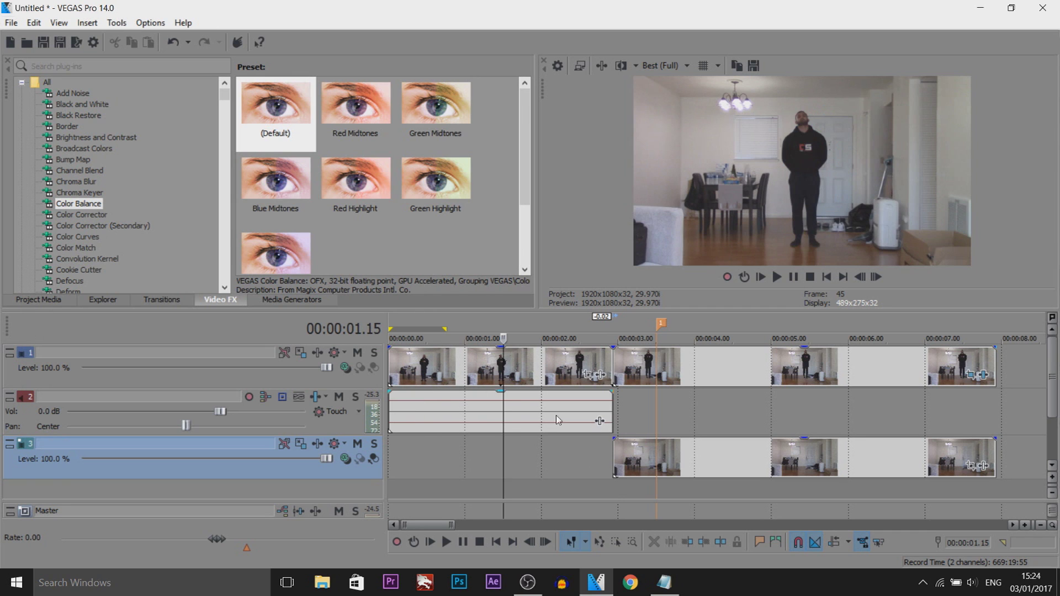
pyautogui.hotkey('ctrl', 'Home')
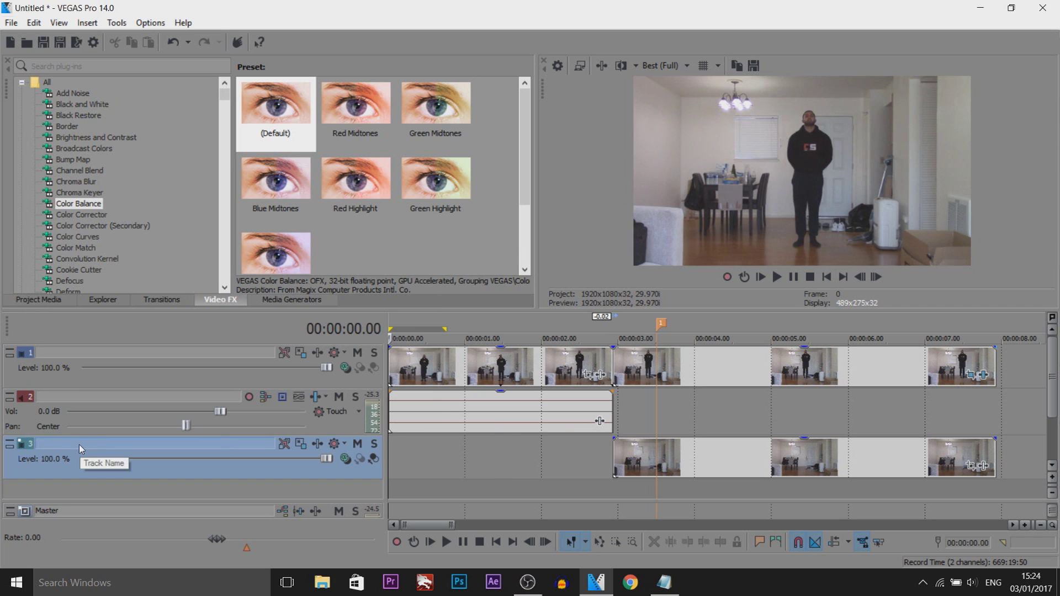
pyautogui.press('space')
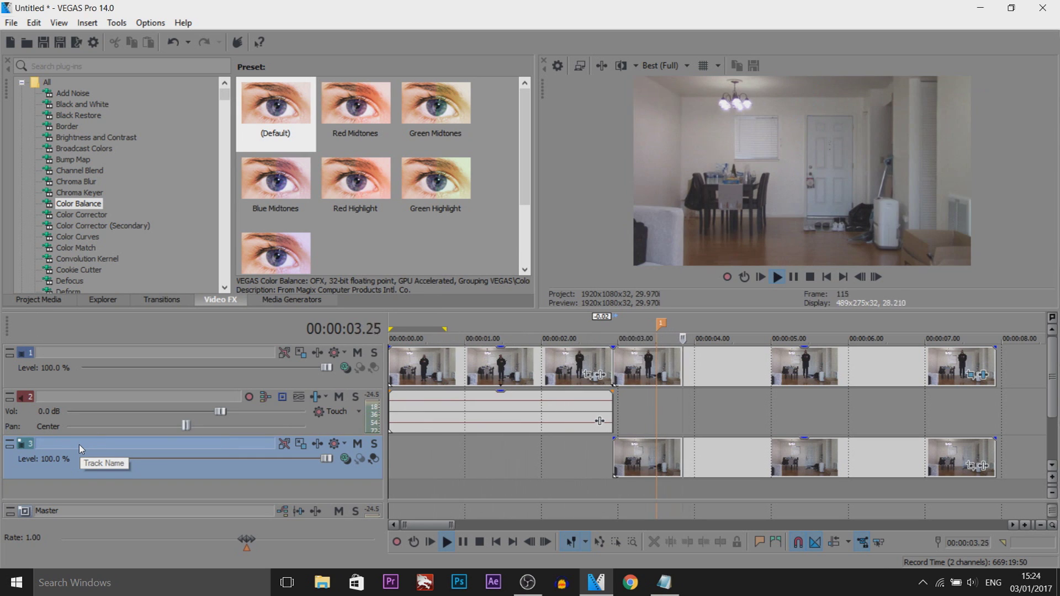
pyautogui.press('Return')
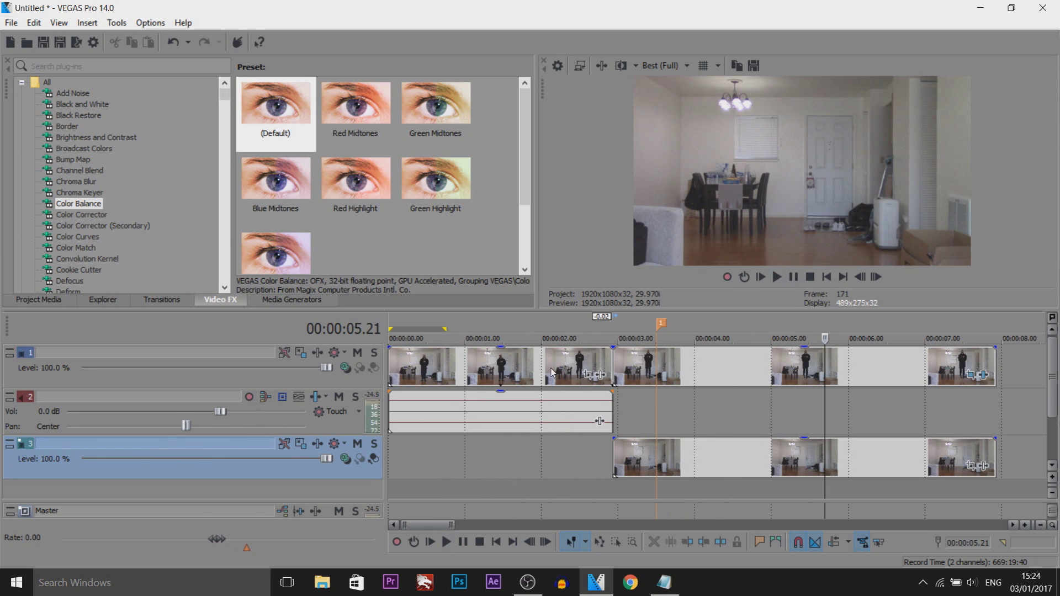
pyautogui.click(491, 409)
pyautogui.click(411, 409)
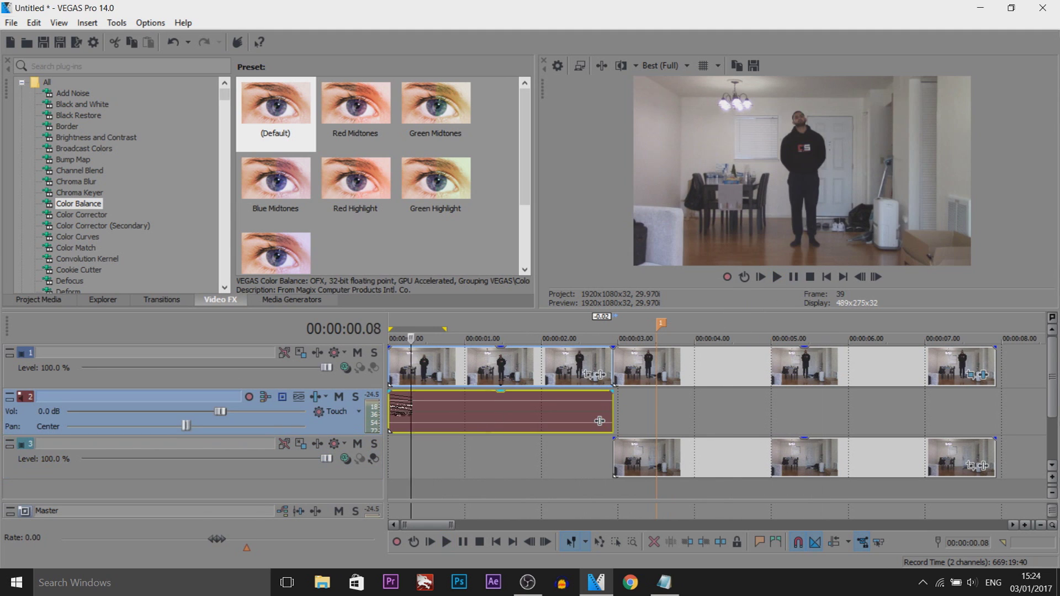
pyautogui.moveTo(410, 409); pyautogui.dragTo(615, 377)
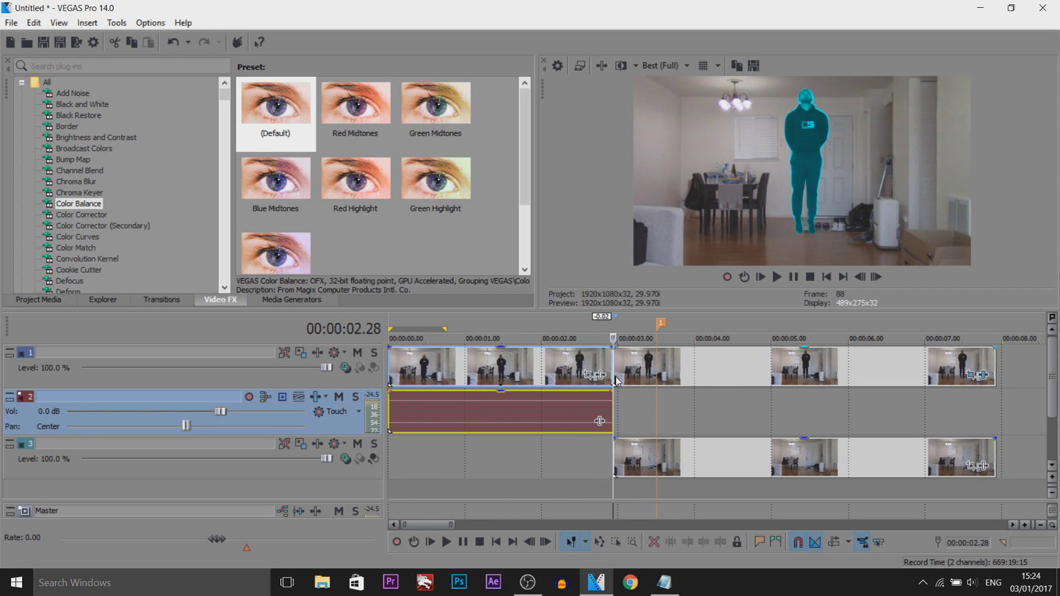